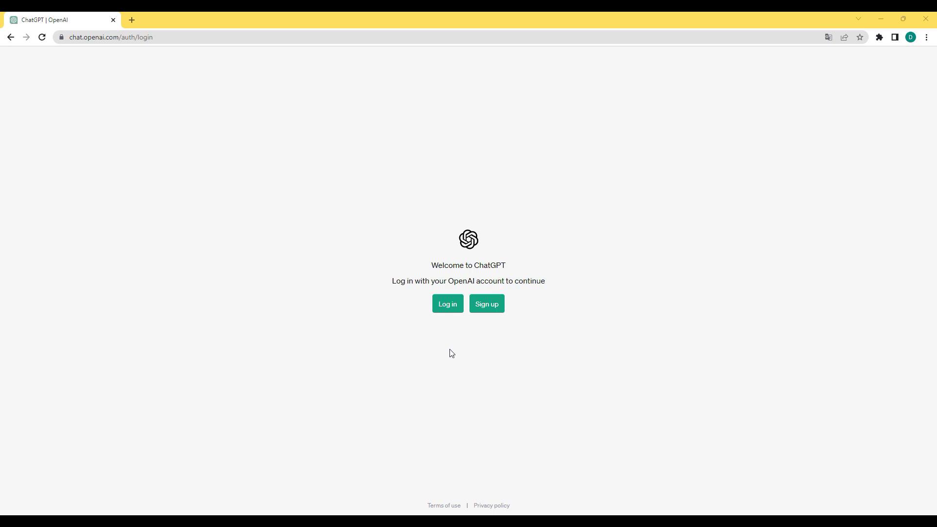
- Log in to ChatGPT with the existing Google account
{"action": "left_click", "coordinate": [453, 312]}
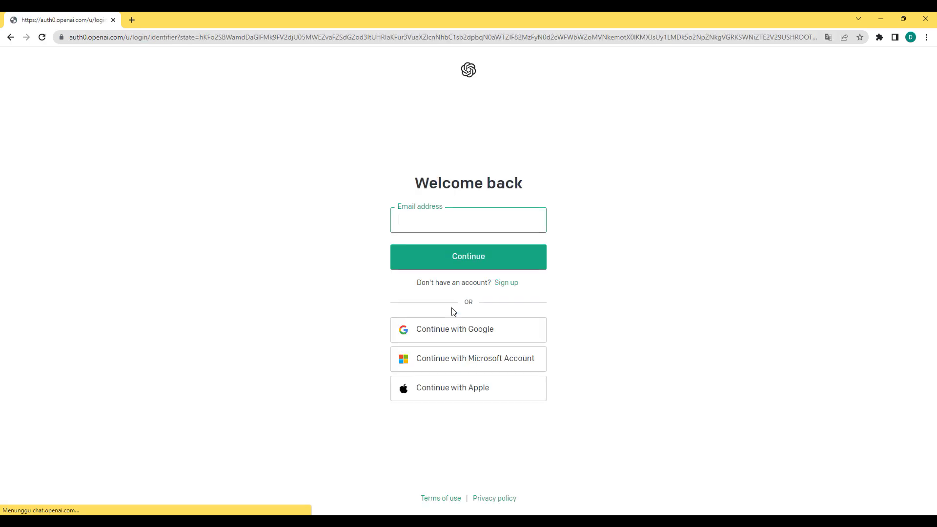
{"action": "left_click", "coordinate": [456, 330]}
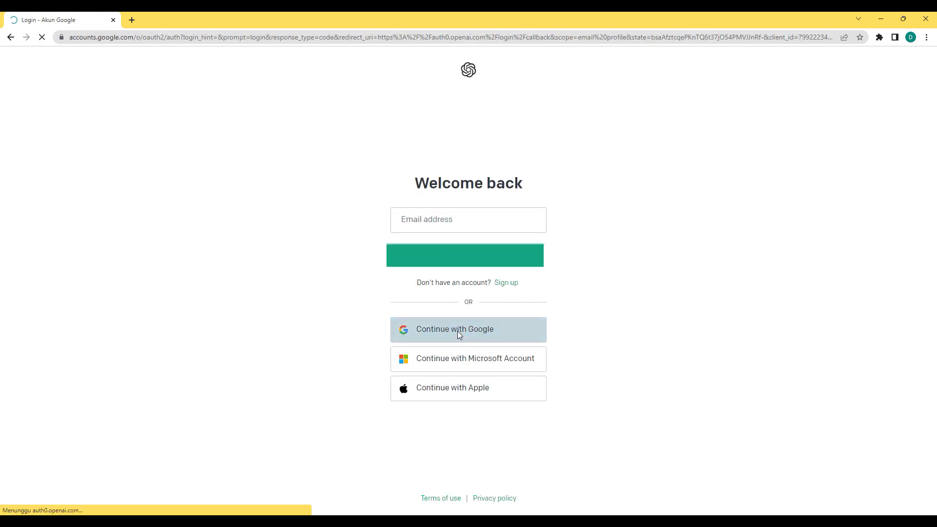
{"action": "left_click", "coordinate": [432, 263]}
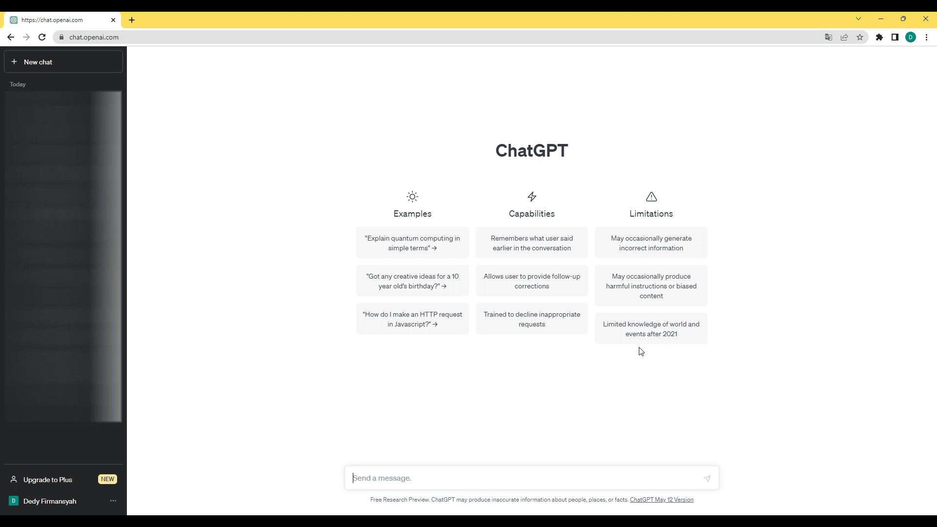
- View the comparison of the Free plan and ChatGPT Plus, and close it
{"action": "left_click", "coordinate": [57, 483]}
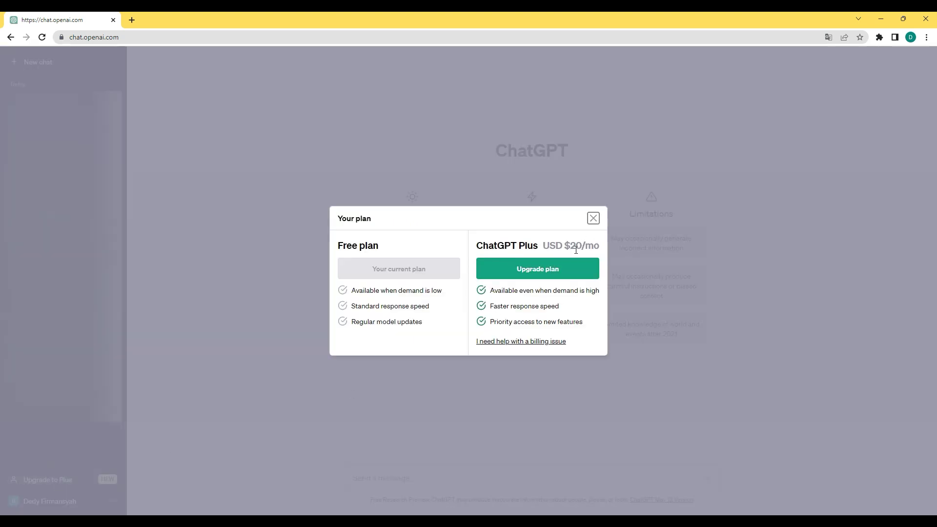
{"action": "left_click", "coordinate": [593, 218]}
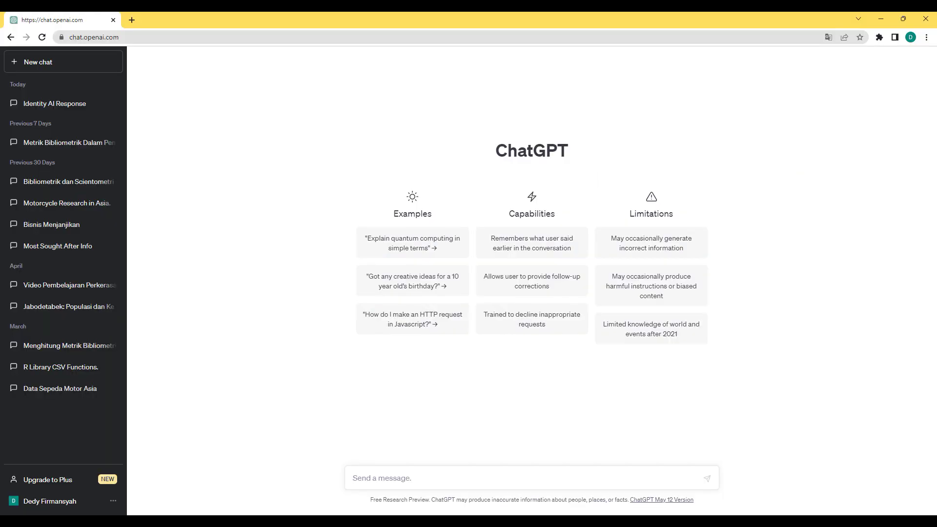
- Ask ChatGPT "siapa anda?" in a new chat
{"action": "left_click", "coordinate": [576, 476]}
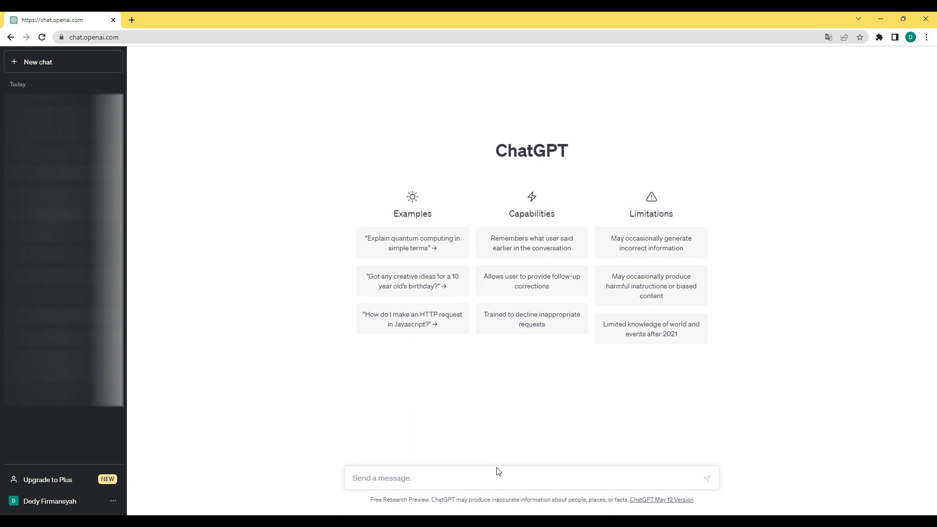
{"action": "left_click", "coordinate": [470, 480]}
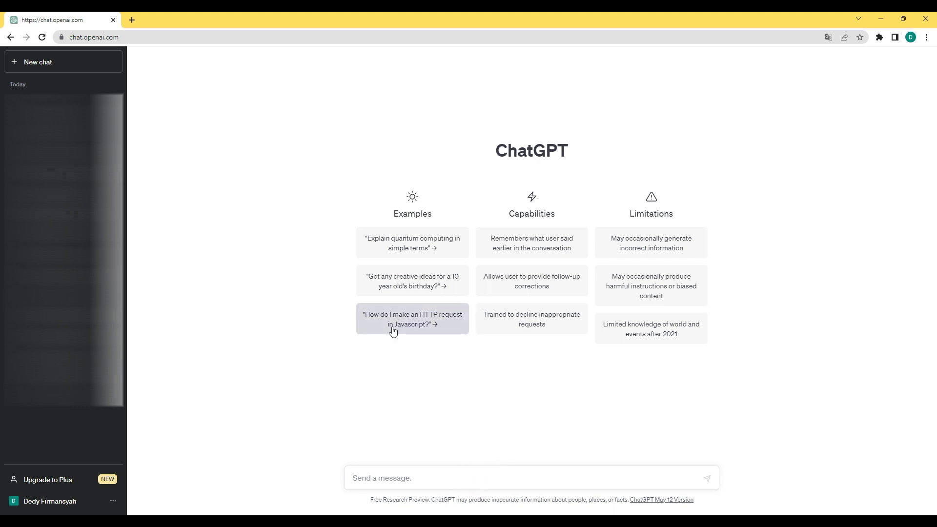
{"action": "type", "text": "siapa anada"}
{"action": "key", "text": "BackSpace"}
{"action": "key", "text": "BackSpace"}
{"action": "key", "text": "BackSpace"}
{"action": "type", "text": "da"}
{"action": "key", "text": "Return"}
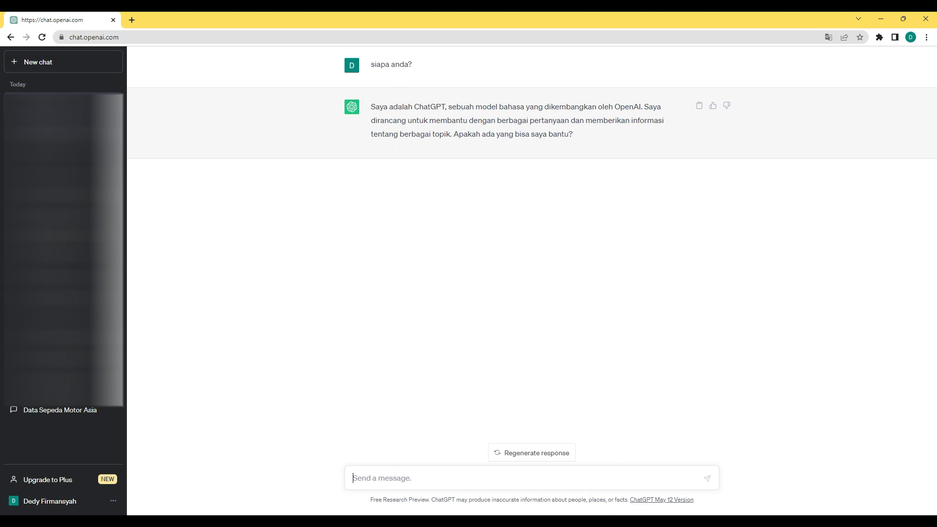
- Switch to the Bing AI chat in Edge and ask it "siapa anda?"
{"action": "left_click", "coordinate": [577, 521]}
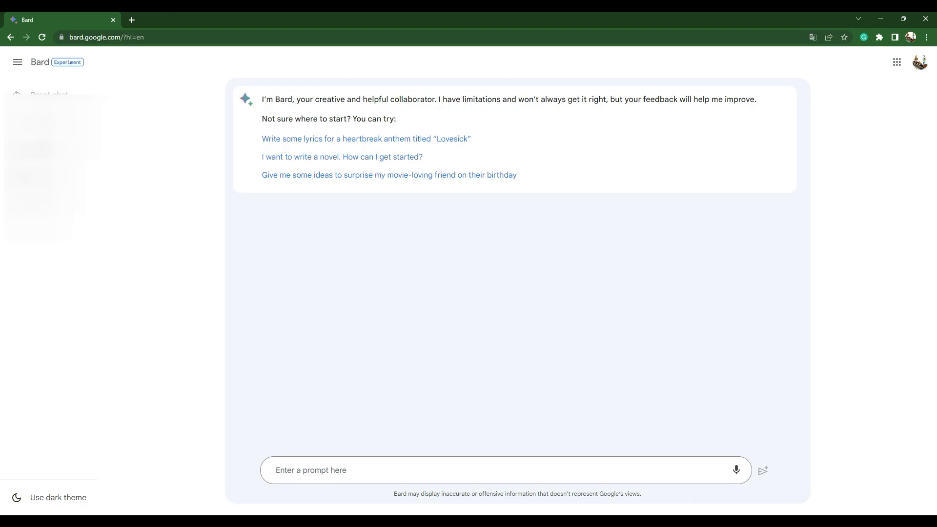
{"action": "key", "text": "alt+Tab"}
{"action": "left_click", "coordinate": [230, 475]}
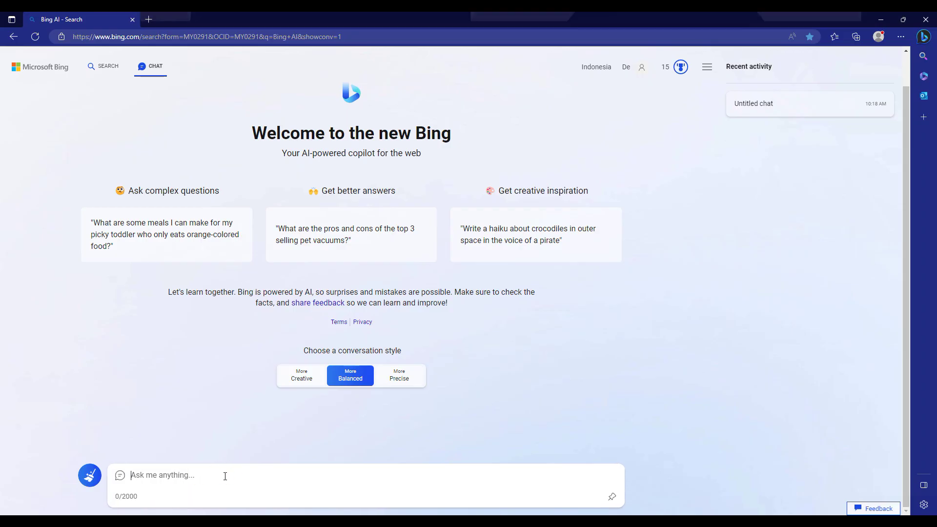
{"action": "type", "text": "sia"}
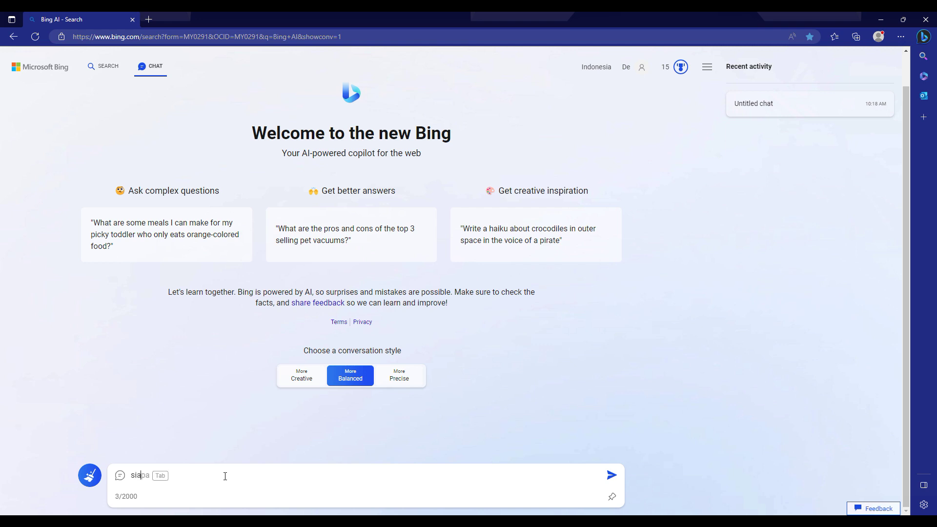
{"action": "type", "text": "pa ana"}
{"action": "key", "text": "BackSpace"}
{"action": "type", "text": "da?"}
{"action": "key", "text": "Return"}
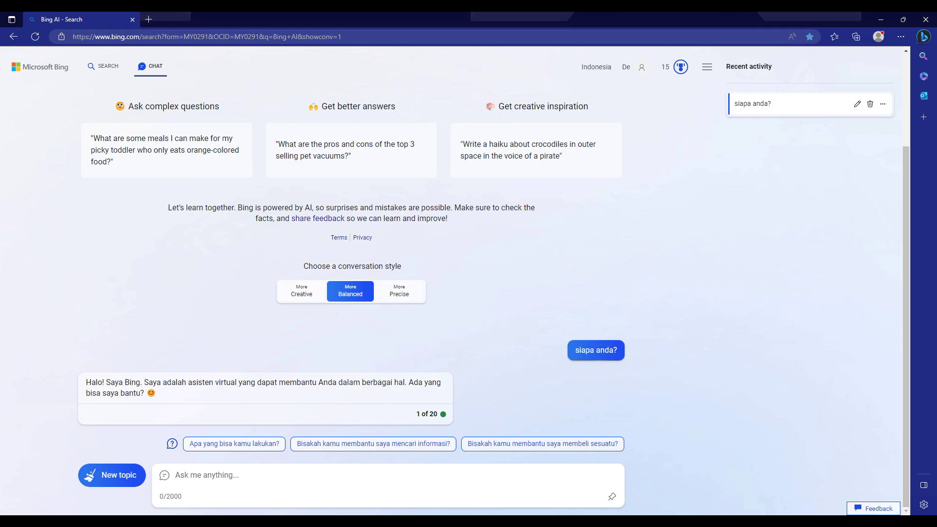
- Switch to Google Bard and send it the question "siapa anda?"
{"action": "left_click", "coordinate": [576, 475]}
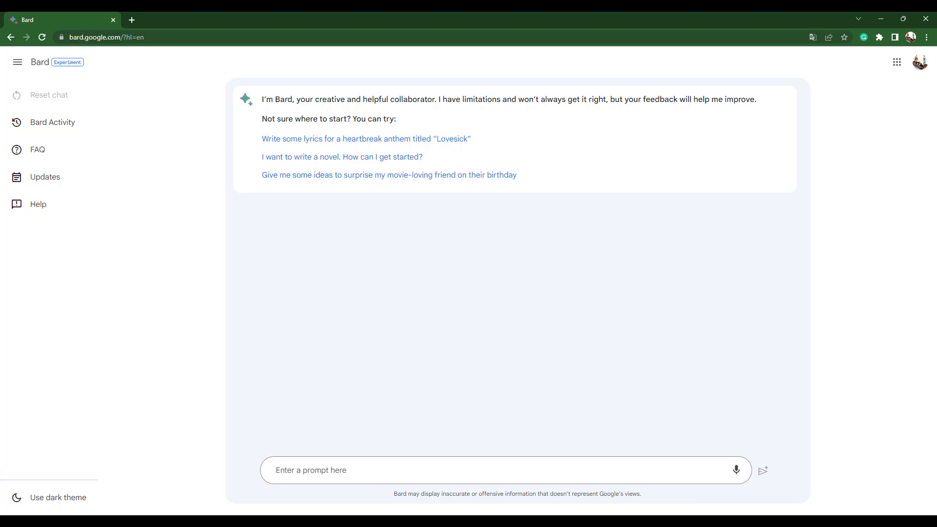
{"action": "left_click", "coordinate": [361, 467]}
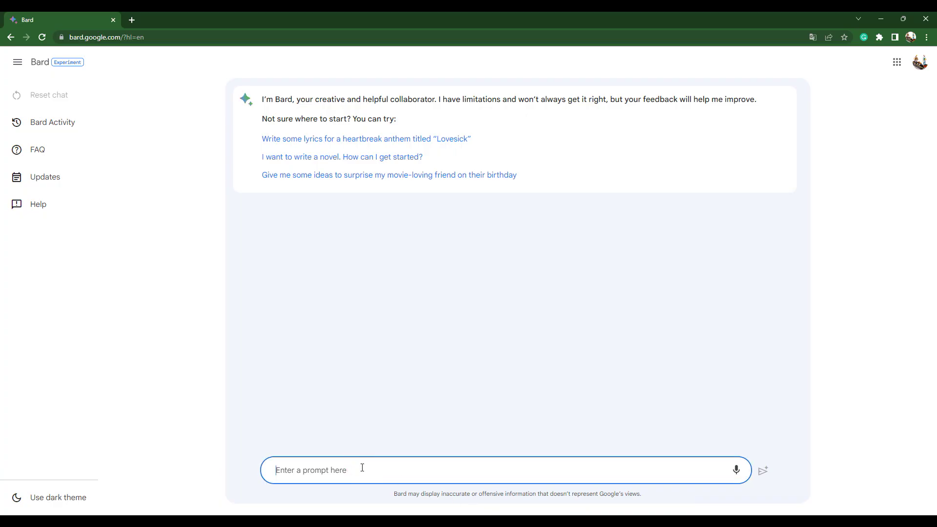
{"action": "type", "text": "siapa"}
{"action": "type", "text": "nda?"}
{"action": "key", "text": "Return"}
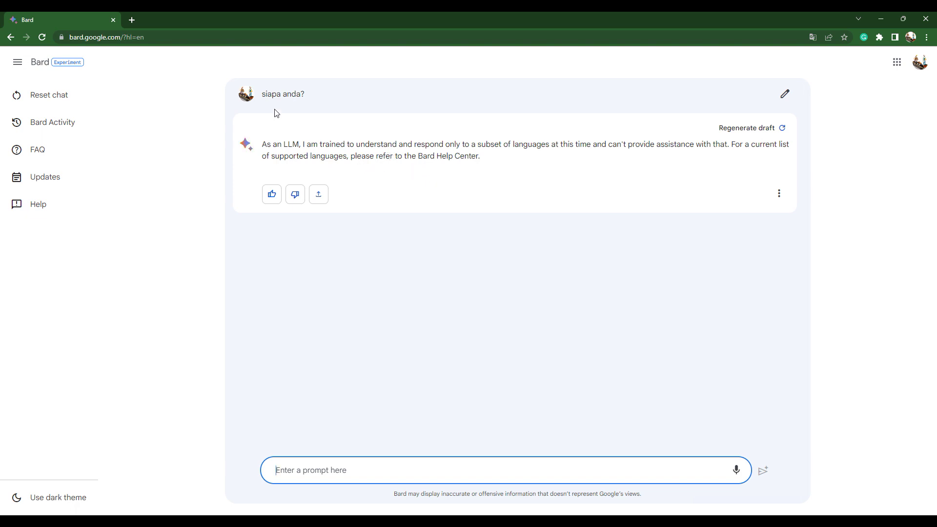
- Open the Bard FAQ and read the answer to "How many languages does Bard speak?"
{"action": "left_click", "coordinate": [38, 153]}
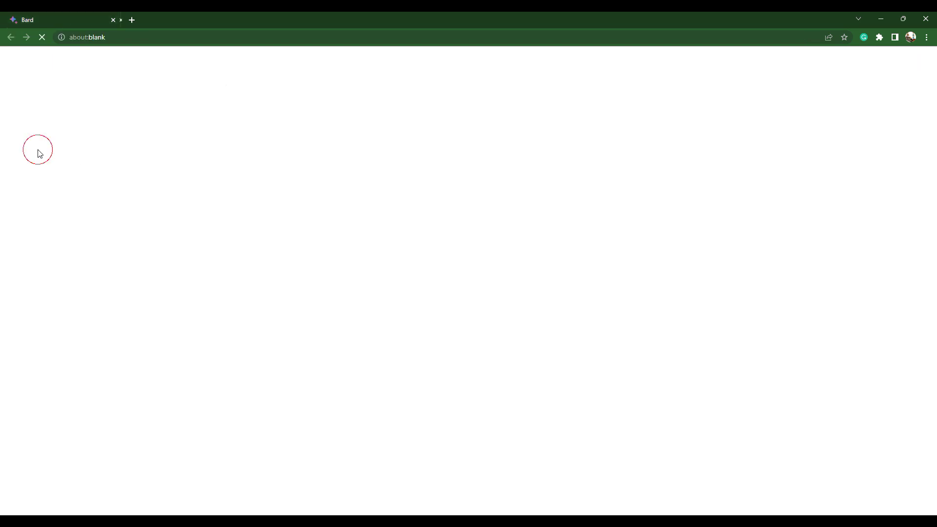
{"action": "scroll", "coordinate": [314, 292], "scroll_direction": "down", "scroll_amount": 3}
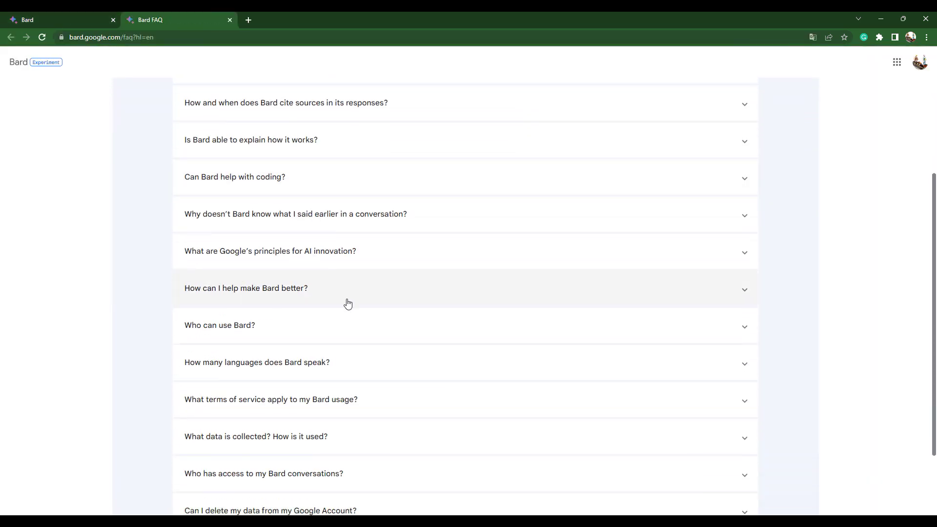
{"action": "left_click", "coordinate": [282, 369]}
{"action": "scroll", "coordinate": [282, 369], "scroll_direction": "down", "scroll_amount": 3}
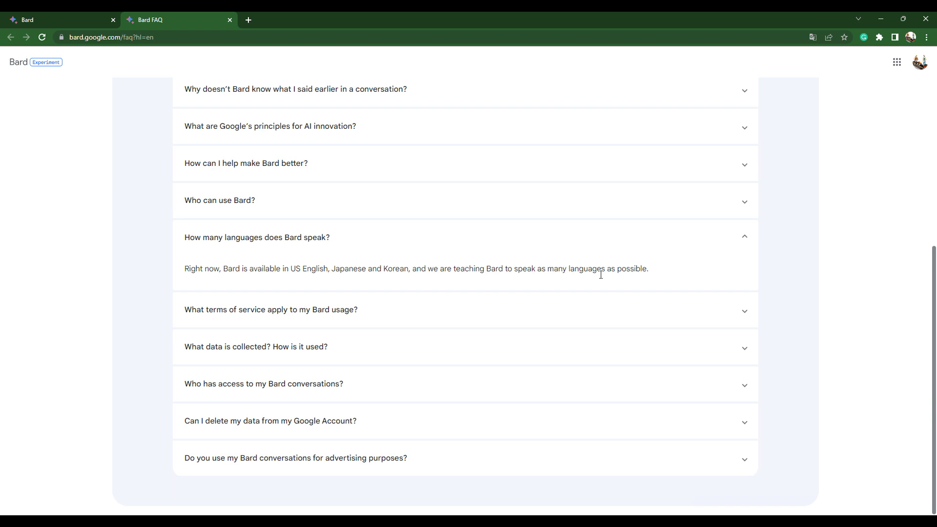
{"action": "scroll", "coordinate": [604, 270], "scroll_direction": "up", "scroll_amount": 5}
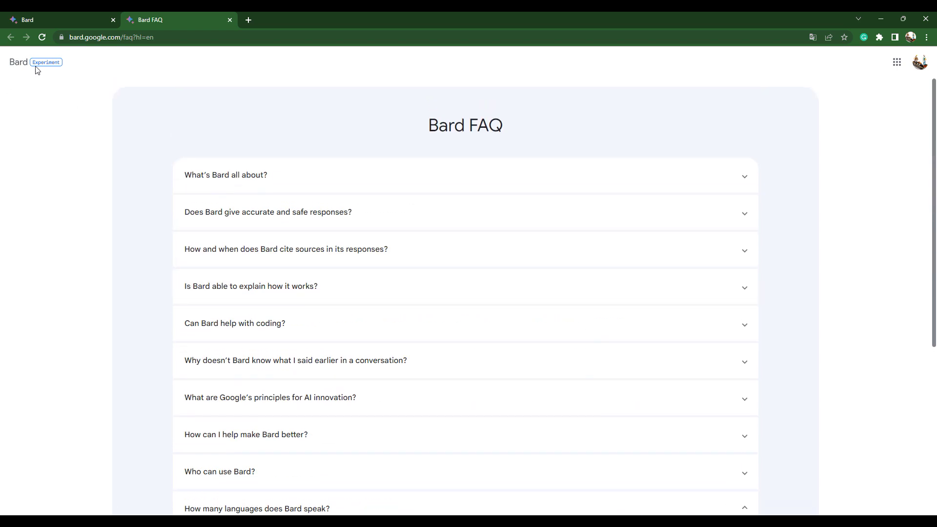
- Return to the Bard chat and ask "who are you?" in English
{"action": "left_click", "coordinate": [39, 15]}
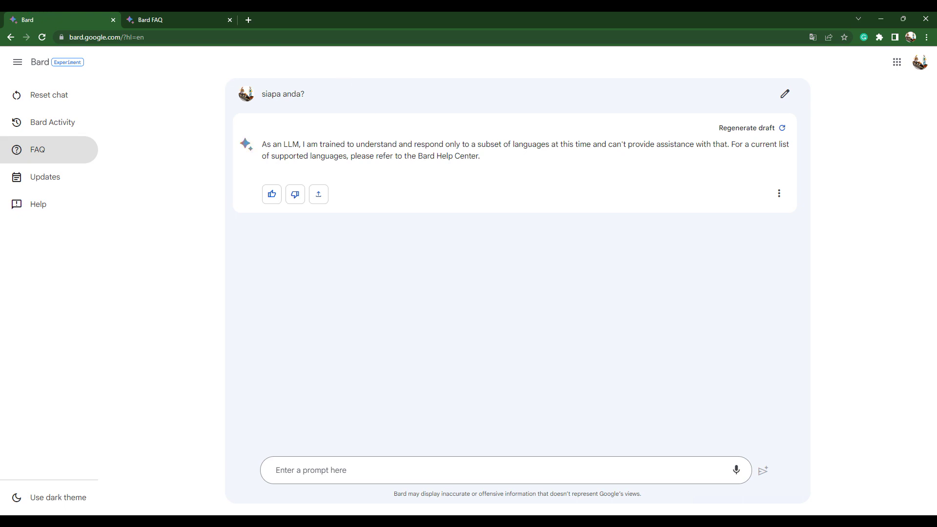
{"action": "left_click", "coordinate": [343, 469]}
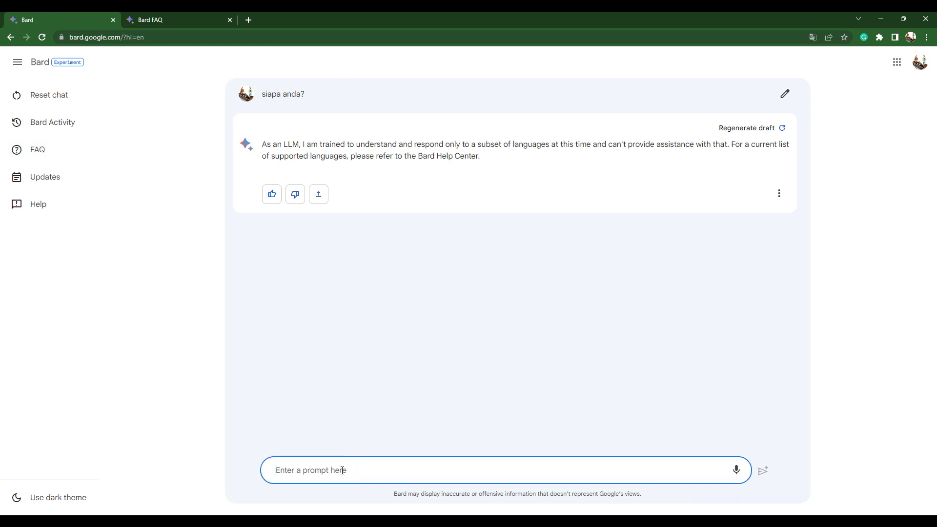
{"action": "type", "text": "who are you?"}
{"action": "key", "text": "Return"}
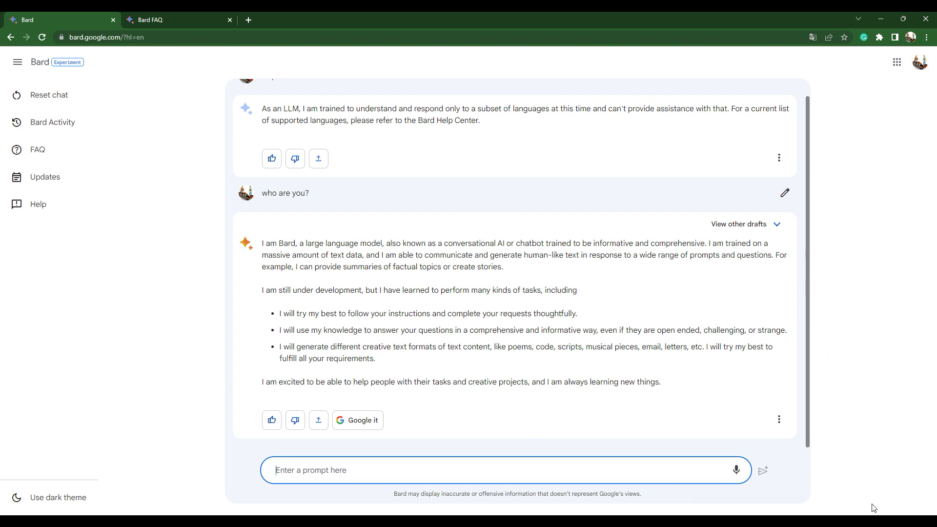
{"action": "left_click", "coordinate": [888, 514]}
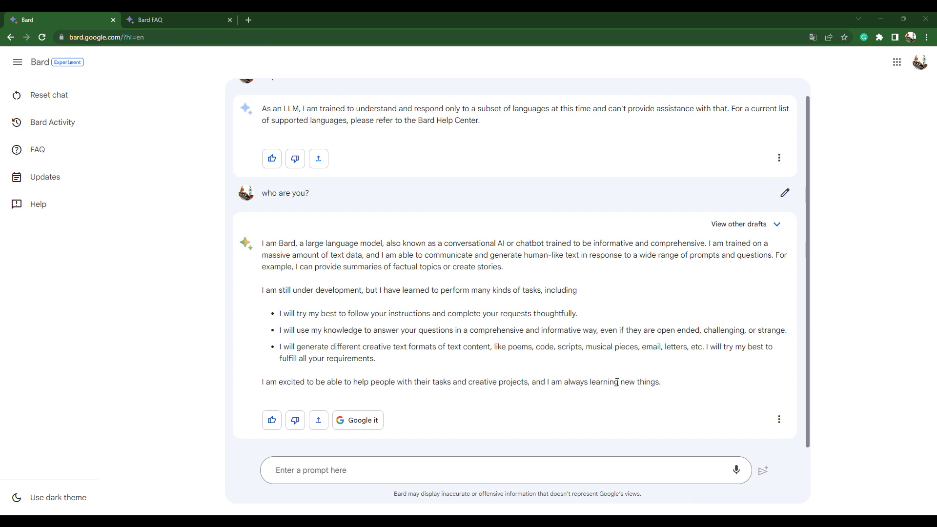
{"action": "scroll", "coordinate": [446, 416], "scroll_direction": "up", "scroll_amount": 1}
{"action": "scroll", "coordinate": [447, 417], "scroll_direction": "down", "scroll_amount": 1}
- Switch to the ChatGPT conversation and ask "apa itu analisis bibliometric?"
{"action": "left_click", "coordinate": [563, 495]}
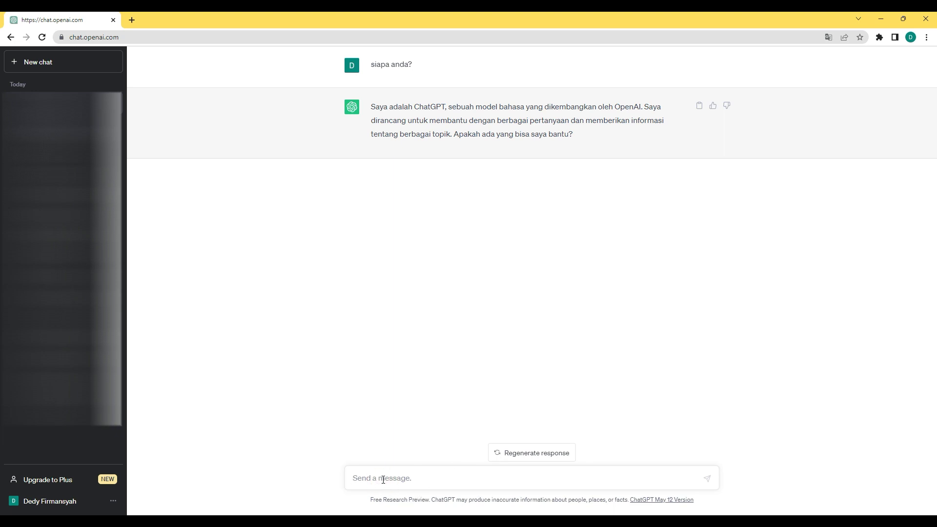
{"action": "type", "text": "apa itu analisis bibliometric?"}
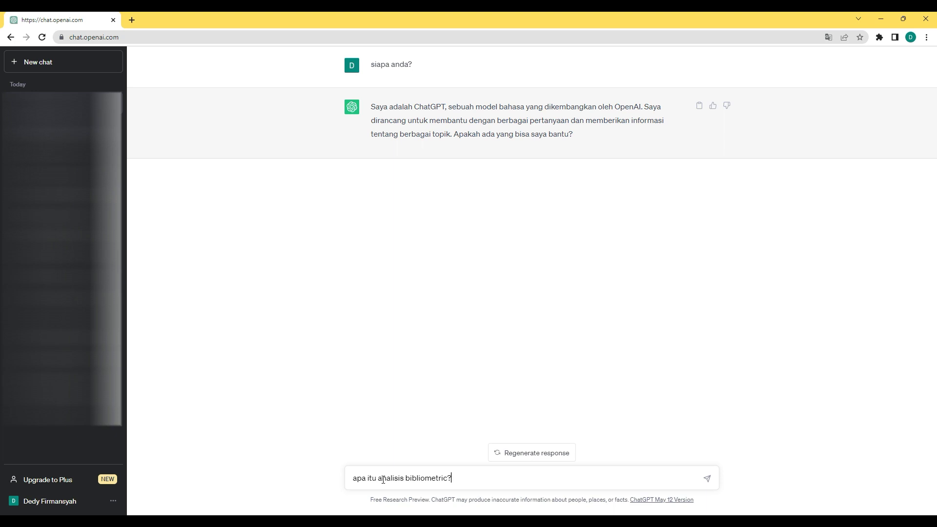
{"action": "key", "text": "Return"}
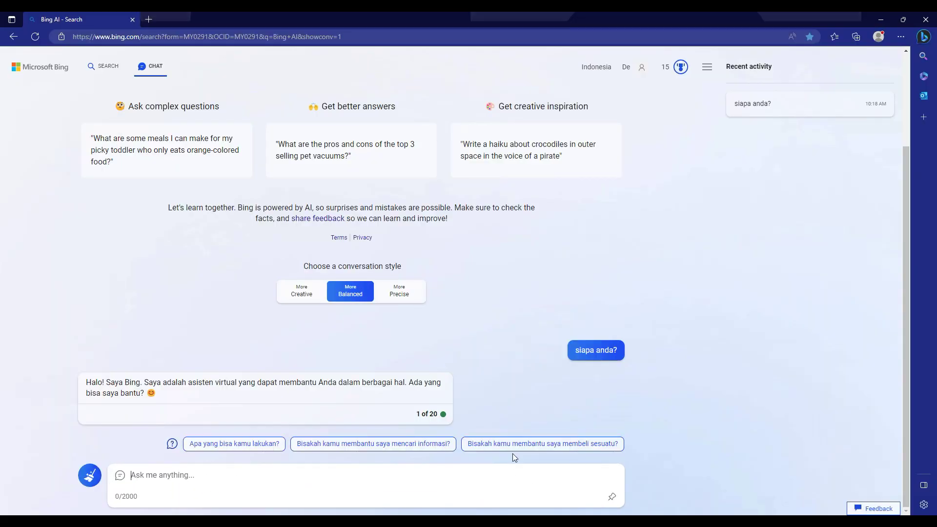
- In the Bing AI chat, ask "apa itu analisis bibliometric?" and inspect the source citations in the answer
{"action": "type", "text": "apa itu ana"}
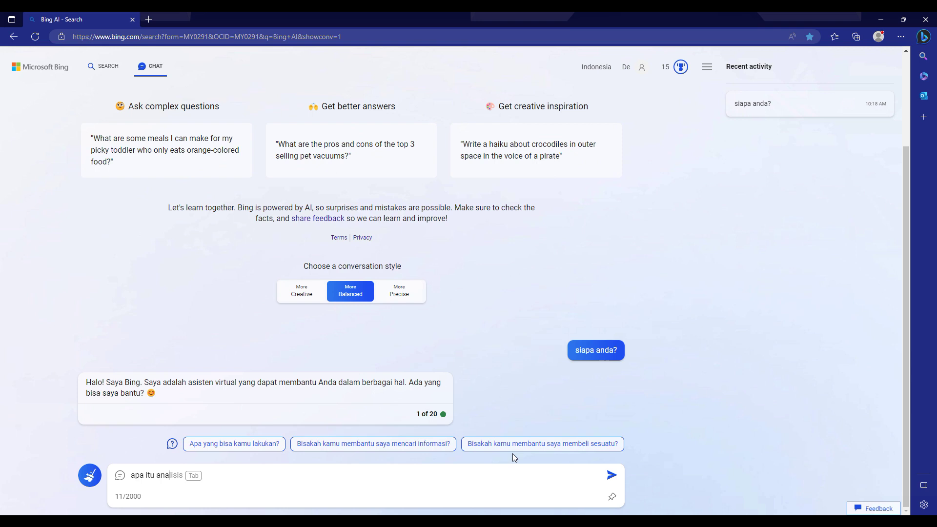
{"action": "type", "text": "lisis n"}
{"action": "key", "text": "BackSpace"}
{"action": "type", "text": "bibliometric?"}
{"action": "key", "text": "Return"}
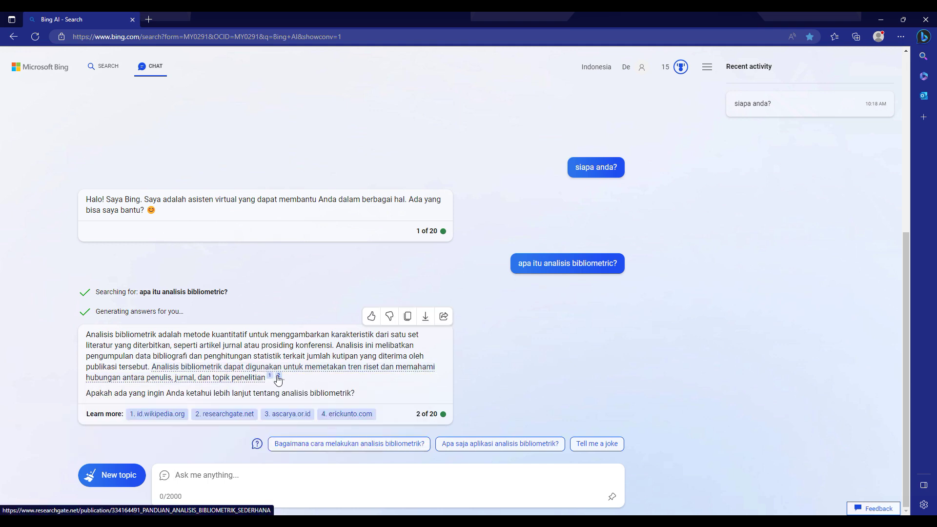
{"action": "mouse_move", "coordinate": [266, 382]}
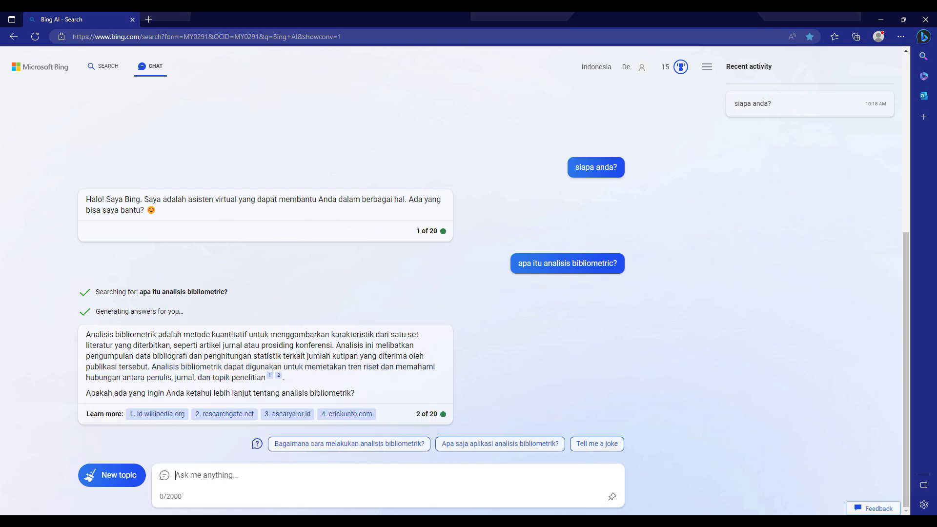
- Switch to Bard, ask "what is bibliometric analysis?" and look through the whole answer
{"action": "mouse_move", "coordinate": [577, 521]}
{"action": "left_click", "coordinate": [571, 487]}
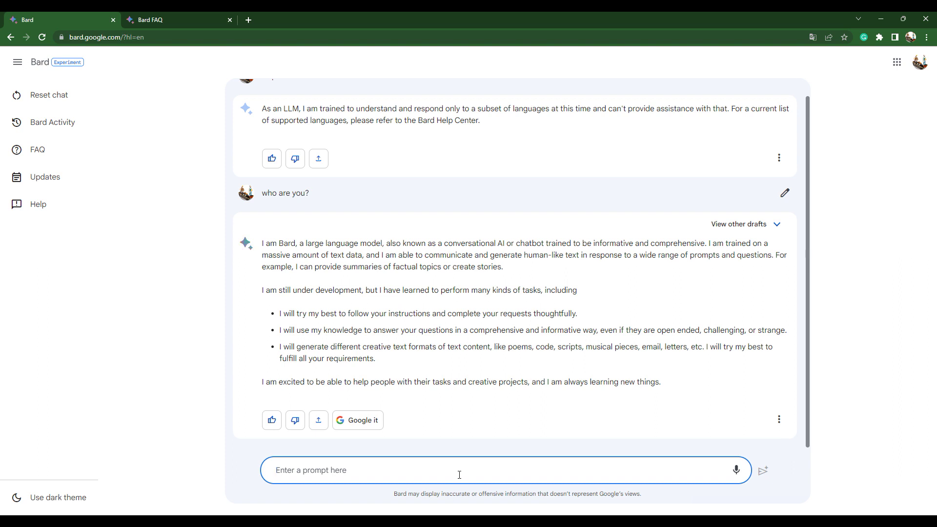
{"action": "type", "text": "what "}
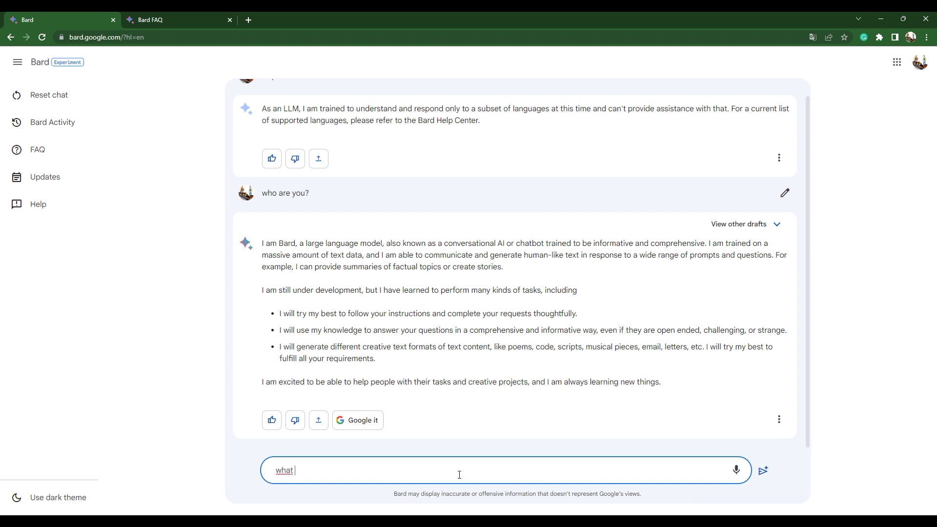
{"action": "type", "text": "is bin"}
{"action": "type", "text": "bliomet"}
{"action": "type", "text": "r"}
{"action": "type", "text": "ic "}
{"action": "type", "text": "ana"}
{"action": "type", "text": "lysis?"}
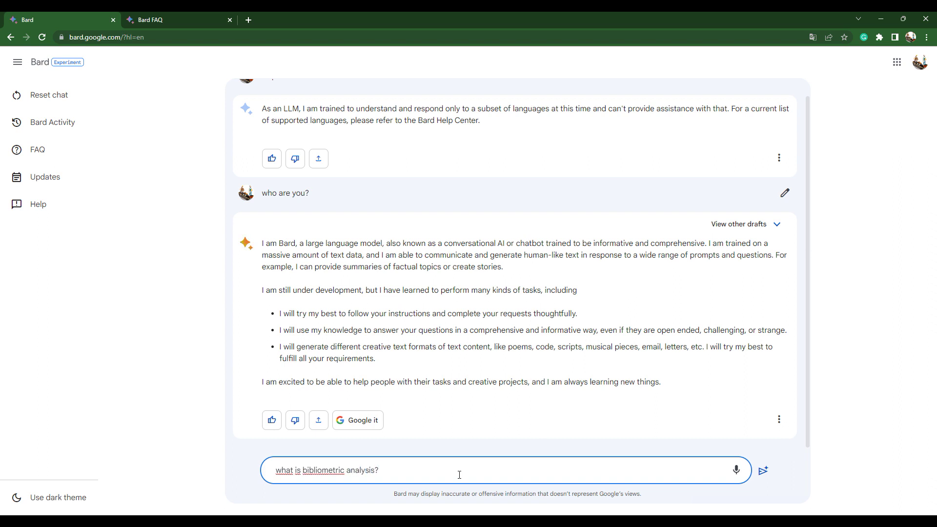
{"action": "key", "text": "Return"}
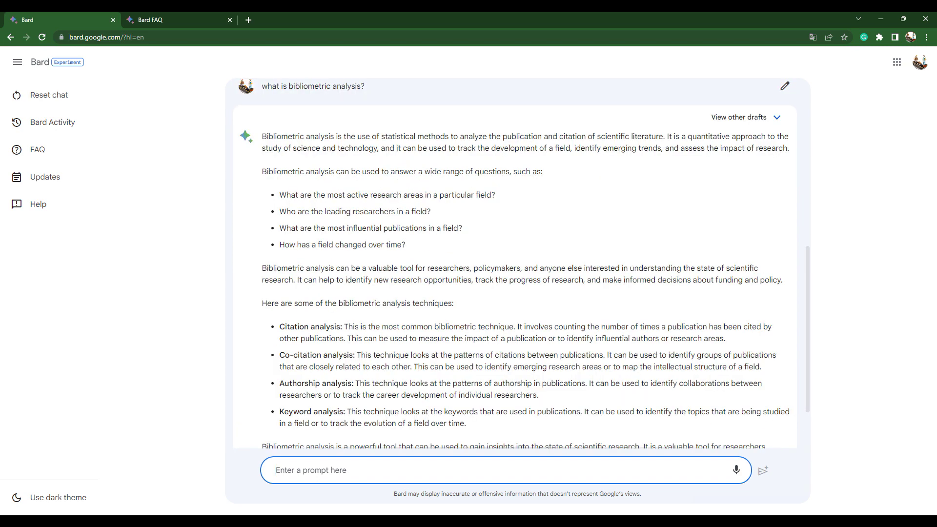
{"action": "scroll", "coordinate": [532, 332], "scroll_direction": "down", "scroll_amount": 2}
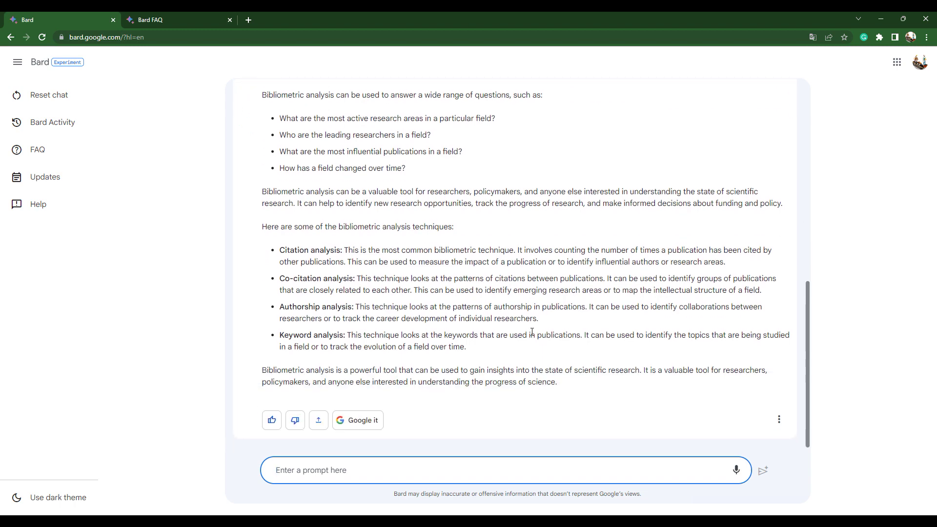
{"action": "scroll", "coordinate": [531, 333], "scroll_direction": "up", "scroll_amount": 5}
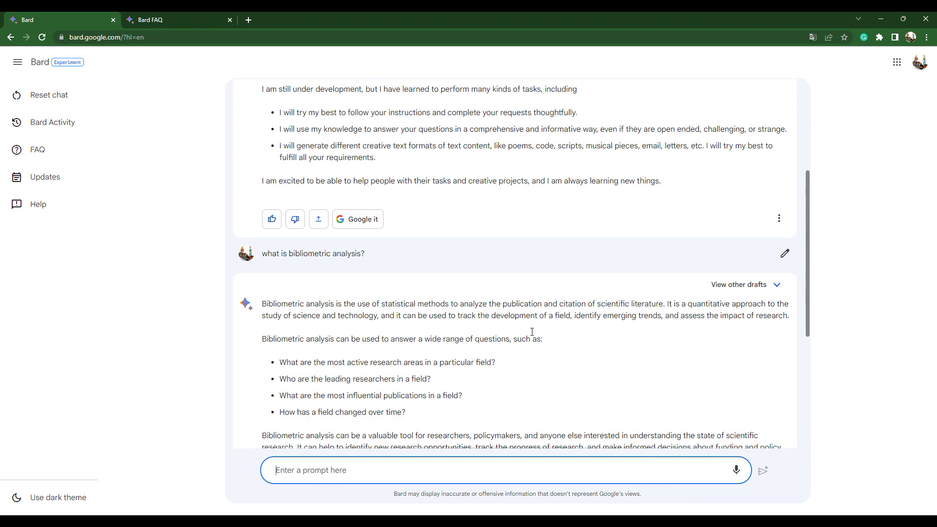
- Show the other drafts of Bard's bibliometric analysis answer, compare Drafts 1, 2 and 3, and return to Draft 1
{"action": "left_click", "coordinate": [777, 285]}
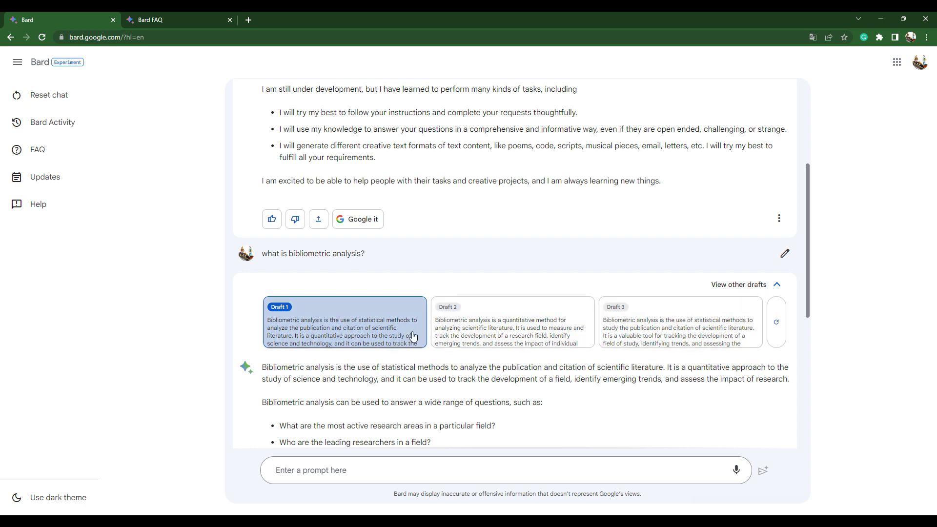
{"action": "left_click", "coordinate": [472, 332]}
{"action": "scroll", "coordinate": [472, 332], "scroll_direction": "down", "scroll_amount": 2}
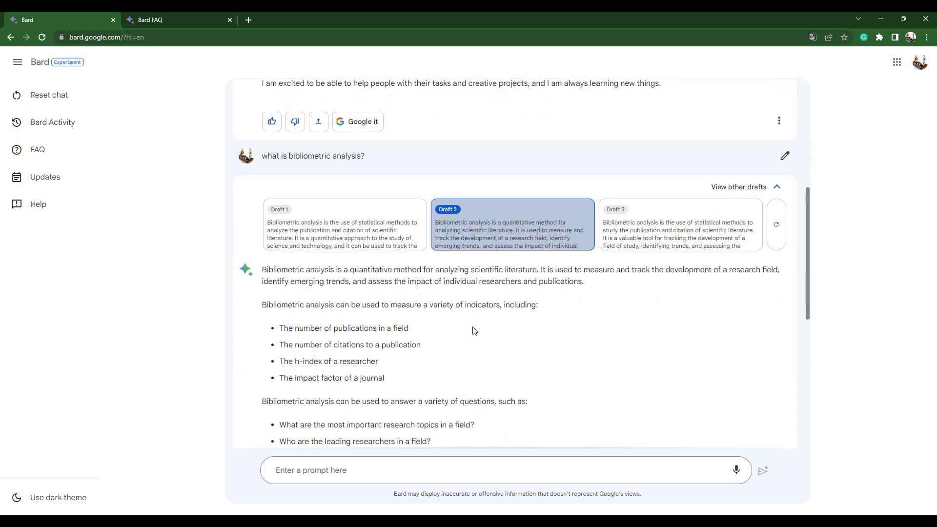
{"action": "left_click", "coordinate": [654, 244]}
{"action": "left_click", "coordinate": [563, 242]}
{"action": "left_click", "coordinate": [401, 237]}
{"action": "scroll", "coordinate": [463, 237], "scroll_direction": "down", "scroll_amount": 3}
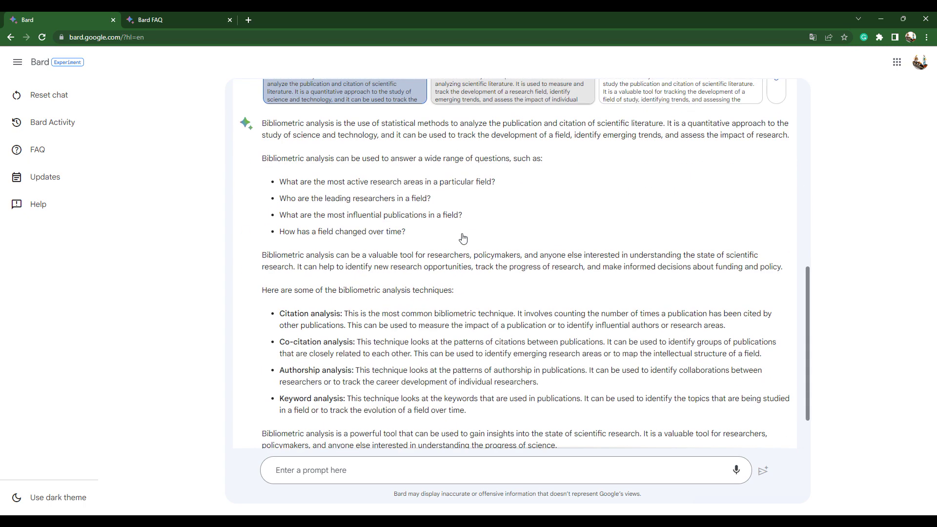
{"action": "left_click", "coordinate": [499, 98]}
{"action": "scroll", "coordinate": [489, 251], "scroll_direction": "down", "scroll_amount": 4}
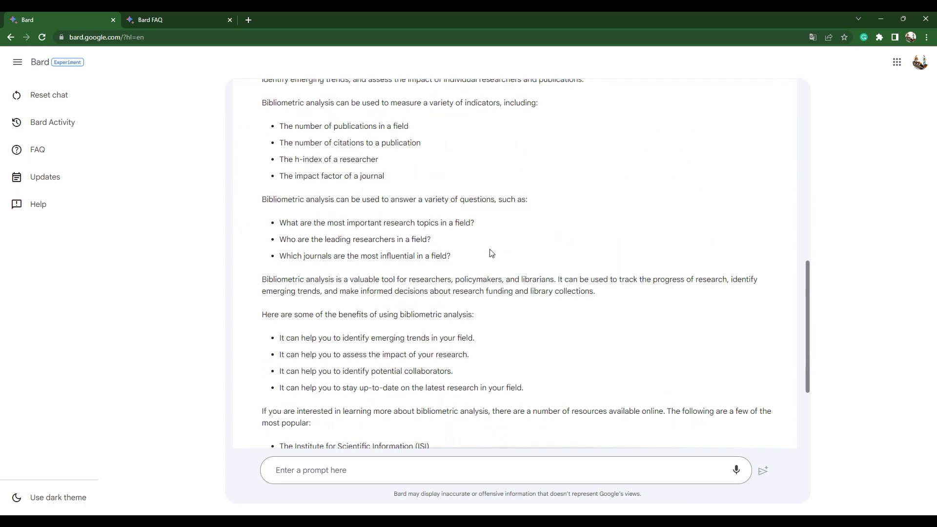
{"action": "scroll", "coordinate": [491, 252], "scroll_direction": "up", "scroll_amount": 7}
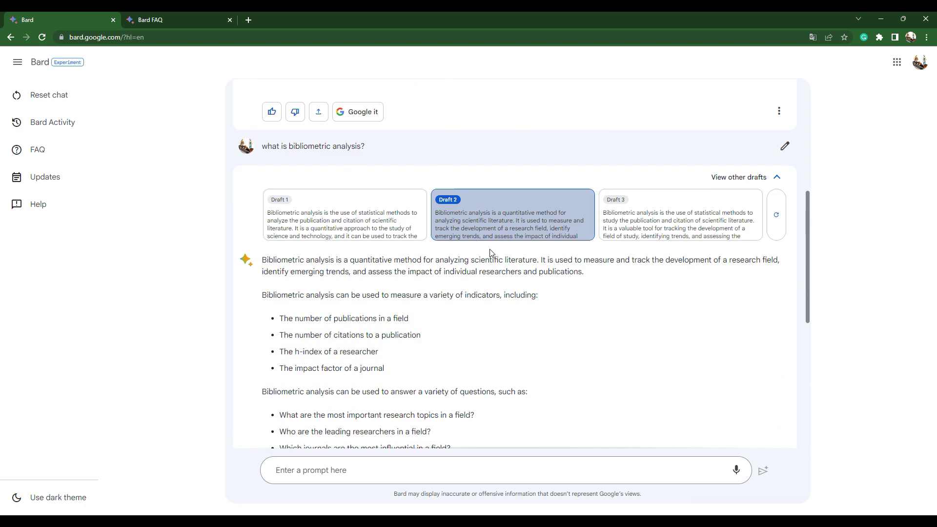
{"action": "left_click", "coordinate": [694, 210]}
{"action": "scroll", "coordinate": [576, 337], "scroll_direction": "down", "scroll_amount": 8}
{"action": "scroll", "coordinate": [578, 338], "scroll_direction": "up", "scroll_amount": 8}
{"action": "left_click", "coordinate": [422, 248]}
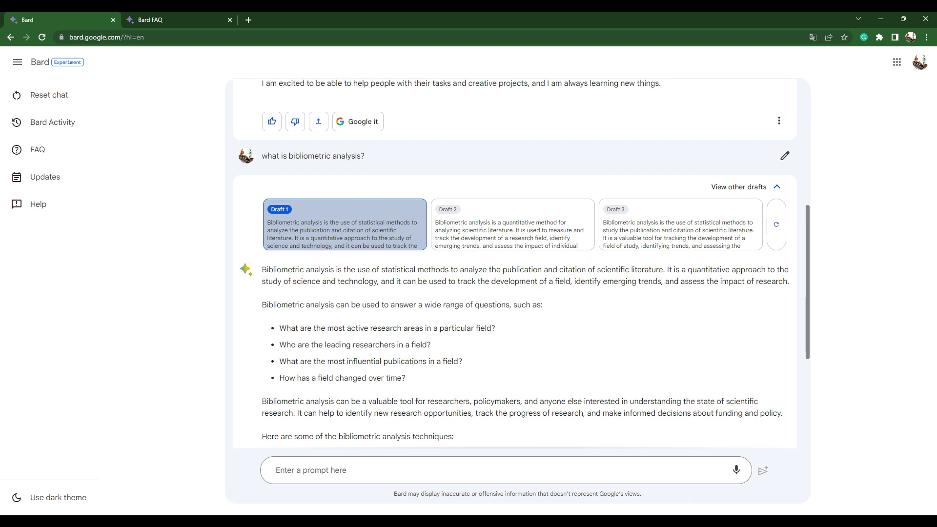
- Read through Draft 1's research questions and analysis techniques, and look back at the earlier exchanges in the Bard chat
{"action": "scroll", "coordinate": [511, 364], "scroll_direction": "down", "scroll_amount": 4}
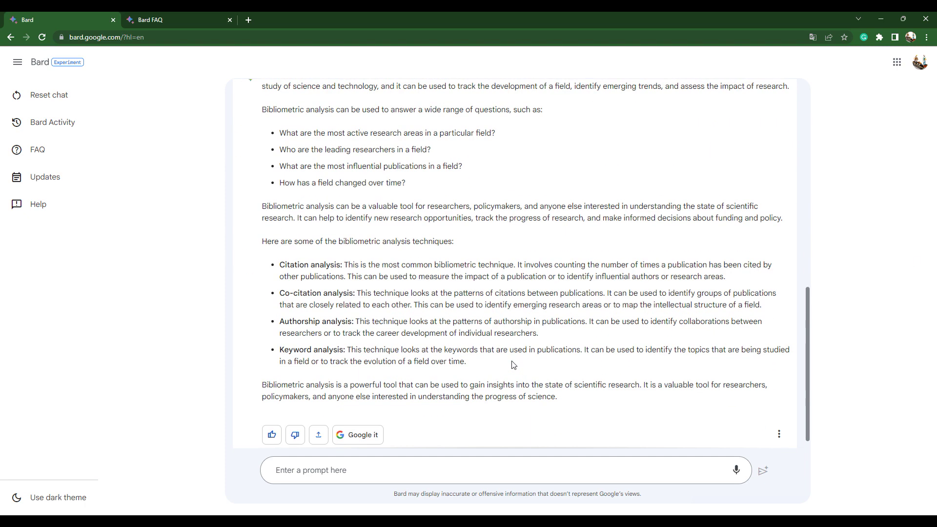
{"action": "scroll", "coordinate": [511, 363], "scroll_direction": "up", "scroll_amount": 1}
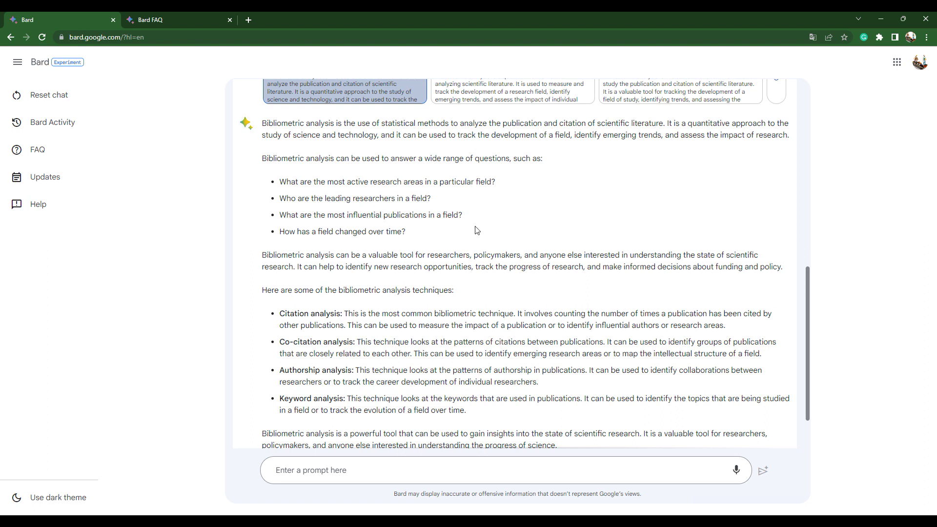
{"action": "scroll", "coordinate": [317, 304], "scroll_direction": "down", "scroll_amount": 1}
{"action": "scroll", "coordinate": [318, 304], "scroll_direction": "down", "scroll_amount": 2}
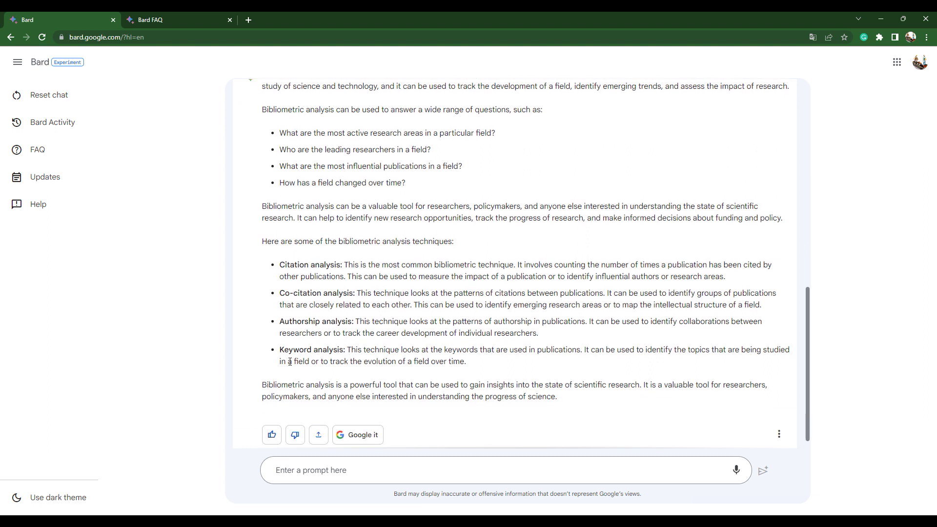
{"action": "scroll", "coordinate": [305, 348], "scroll_direction": "down", "scroll_amount": 1}
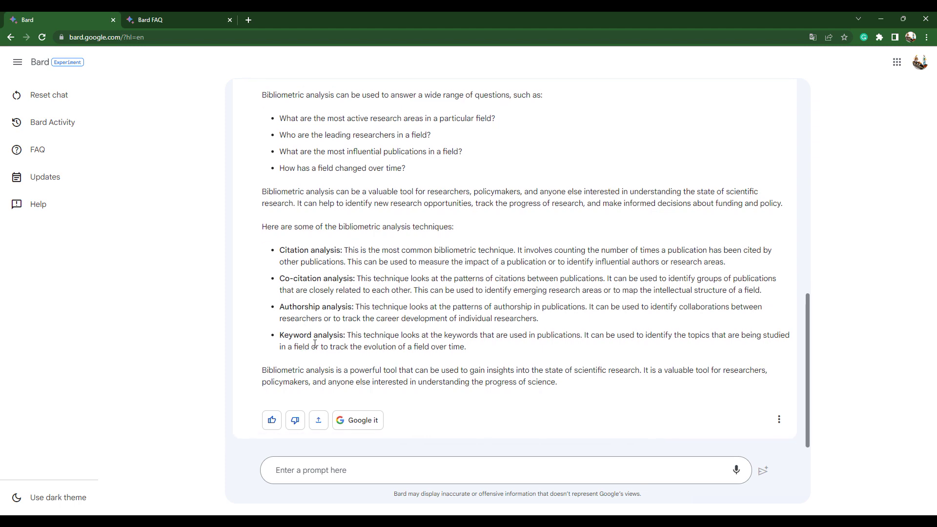
{"action": "scroll", "coordinate": [315, 343], "scroll_direction": "up", "scroll_amount": 3}
{"action": "scroll", "coordinate": [317, 346], "scroll_direction": "down", "scroll_amount": 2}
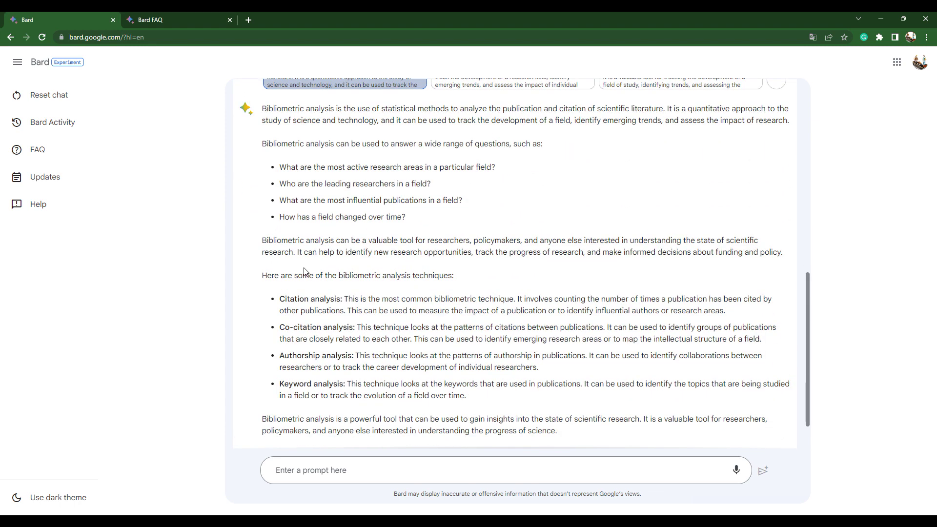
{"action": "scroll", "coordinate": [304, 272], "scroll_direction": "down", "scroll_amount": 1}
{"action": "scroll", "coordinate": [304, 271], "scroll_direction": "up", "scroll_amount": 3}
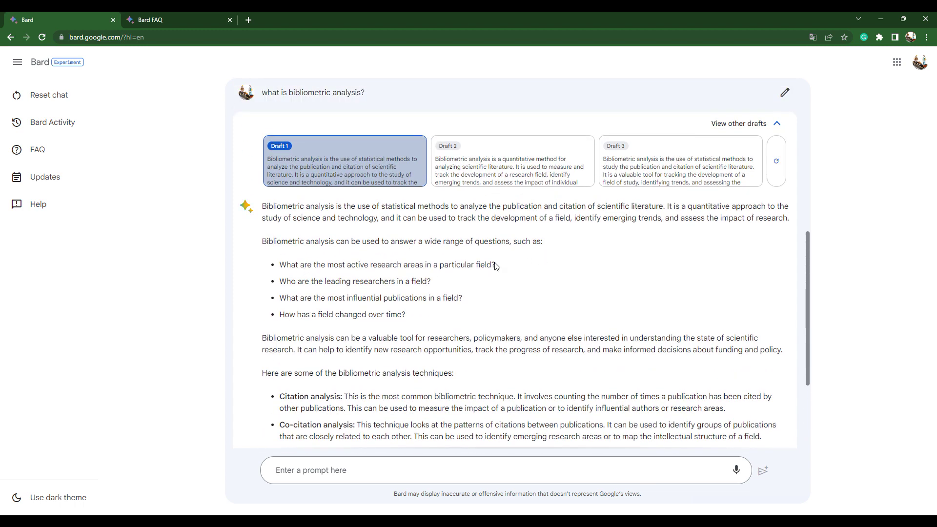
{"action": "scroll", "coordinate": [330, 294], "scroll_direction": "up", "scroll_amount": 1}
{"action": "scroll", "coordinate": [330, 294], "scroll_direction": "up", "scroll_amount": 8}
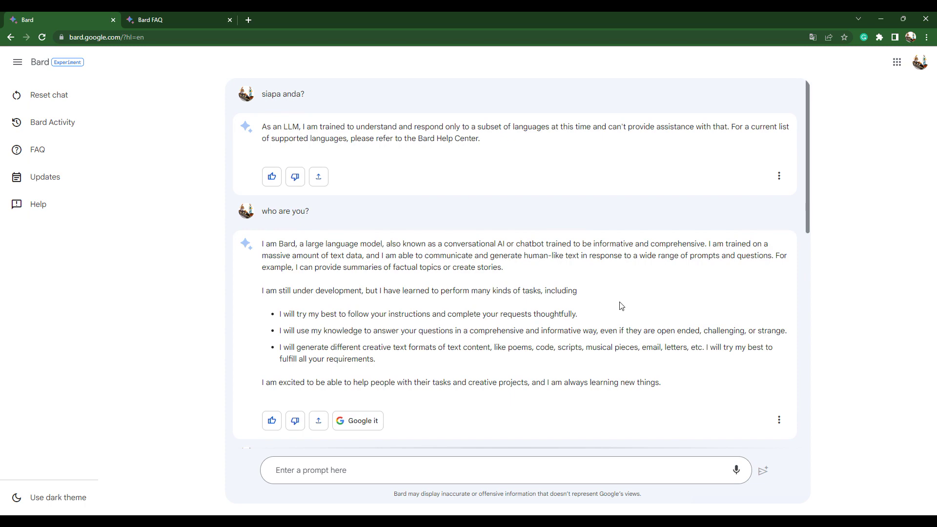
- Switch to the ChatGPT conversation and ask "apa perbedaan analisis bibliometrik dengan sistematik literature review? buatkan tabel"
{"action": "mouse_move", "coordinate": [554, 520]}
{"action": "left_click", "coordinate": [555, 474]}
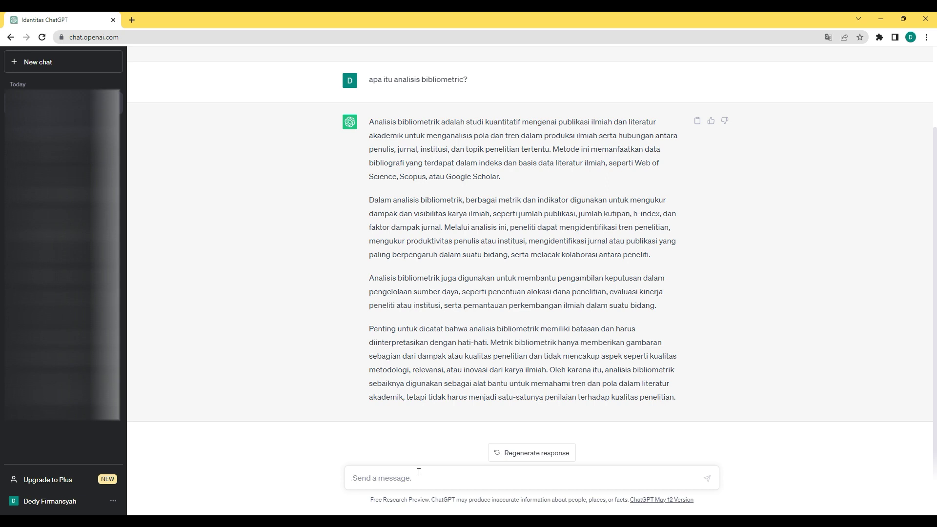
{"action": "type", "text": "apa perbedaan analisis bibliometr"}
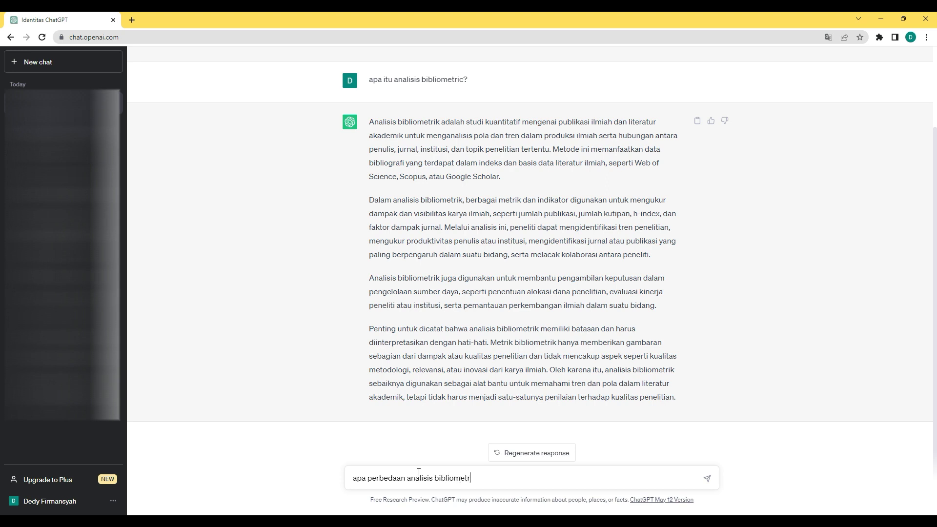
{"action": "type", "text": "ik dengan sistematik lit"}
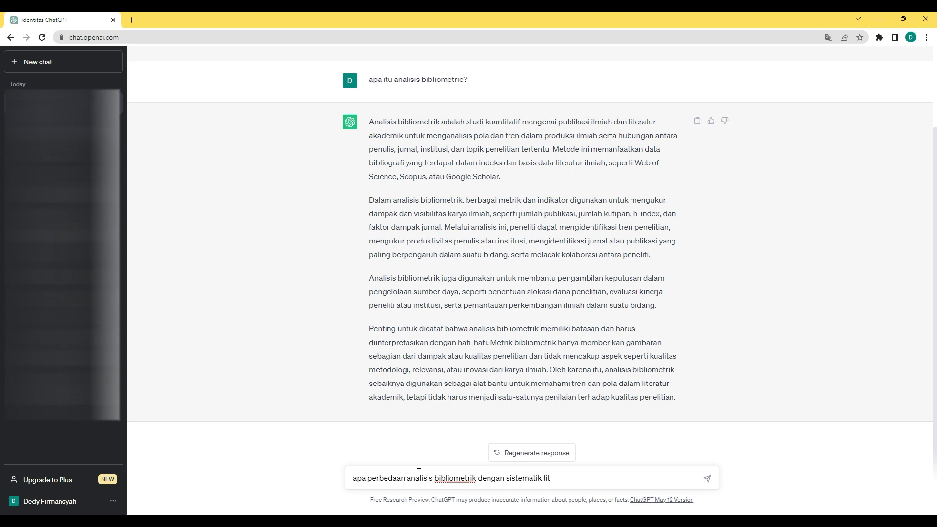
{"action": "type", "text": "erTURE"}
{"action": "key", "text": "BackSpace"}
{"action": "key", "text": "BackSpace"}
{"action": "type", "text": "aty=ure"}
{"action": "type", "text": " revie"}
{"action": "key", "text": "BackSpace"}
{"action": "key", "text": "BackSpace"}
{"action": "key", "text": "BackSpace"}
{"action": "key", "text": "BackSpace"}
{"action": "key", "text": "BackSpace"}
{"action": "key", "text": "BackSpace"}
{"action": "key", "text": "BackSpace"}
{"action": "key", "text": "BackSpace"}
{"action": "key", "text": "BackSpace"}
{"action": "type", "text": "ure reviwew?"}
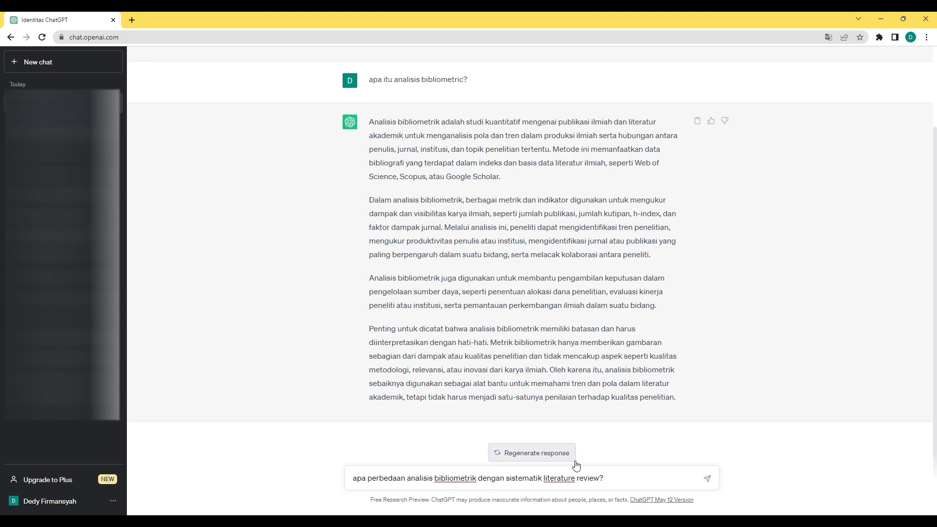
{"action": "type", "text": "b"}
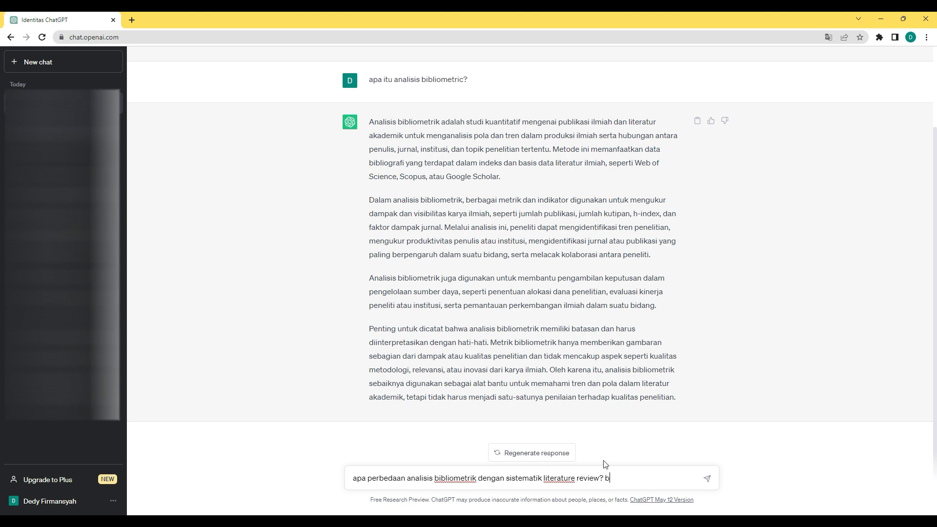
{"action": "type", "text": "uatkan tabel"}
{"action": "key", "text": "Return"}
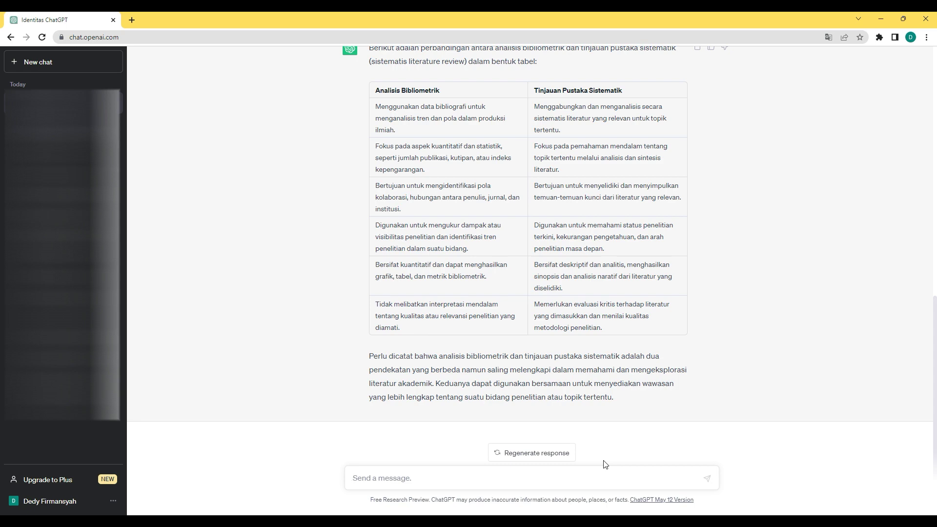
- Examine ChatGPT's table comparing bibliometric analysis with systematic literature review and the closing note under it
{"action": "scroll", "coordinate": [386, 132], "scroll_direction": "up", "scroll_amount": 3}
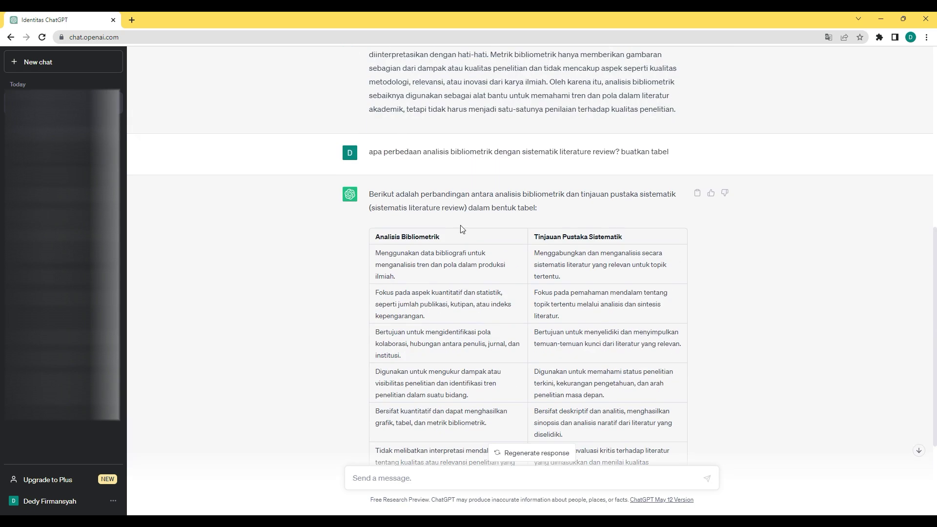
{"action": "scroll", "coordinate": [488, 225], "scroll_direction": "down", "scroll_amount": 2}
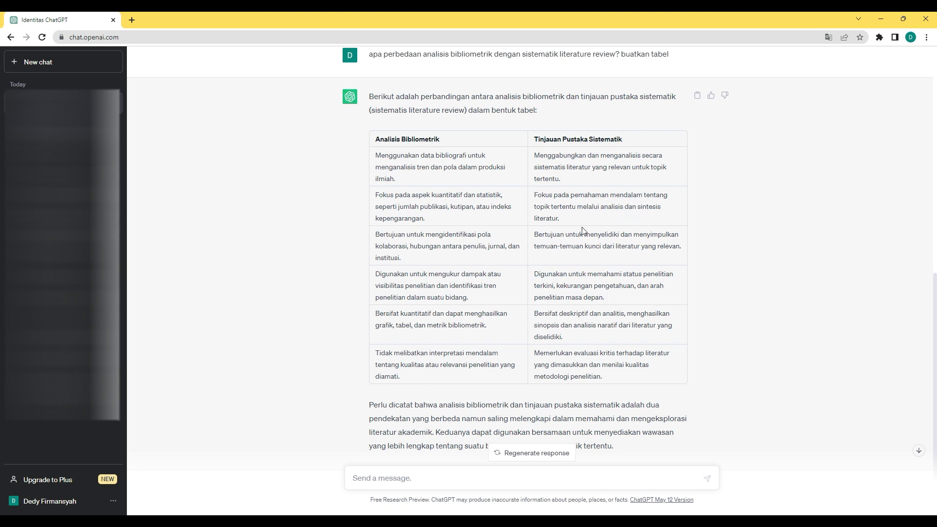
{"action": "scroll", "coordinate": [424, 244], "scroll_direction": "down", "scroll_amount": 1}
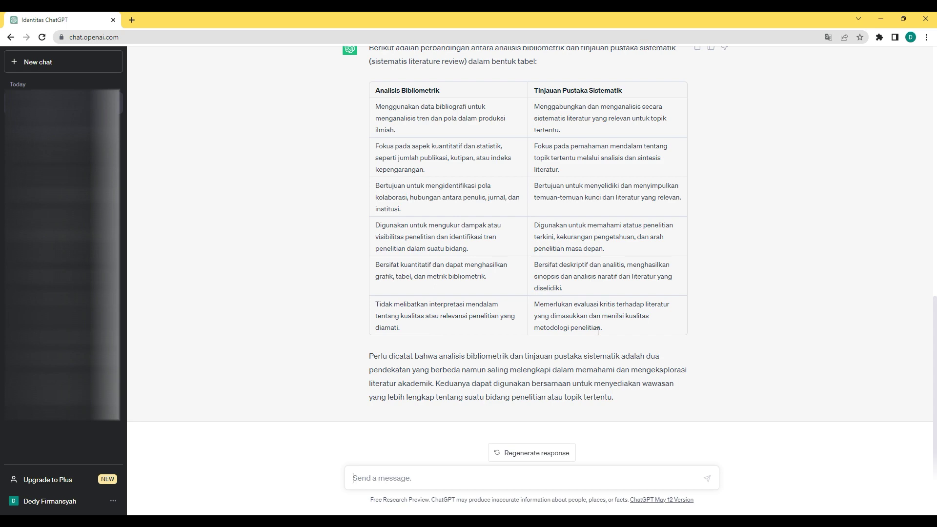
{"action": "scroll", "coordinate": [590, 327], "scroll_direction": "up", "scroll_amount": 2}
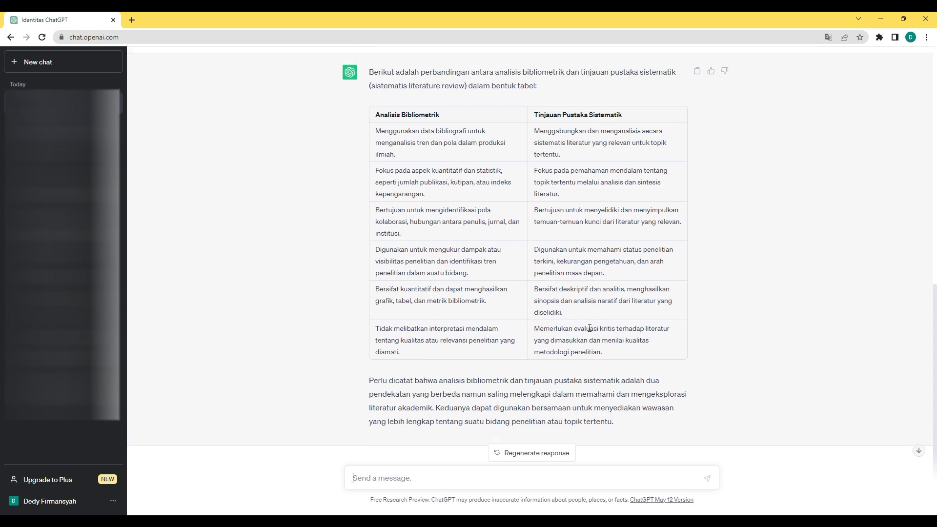
{"action": "scroll", "coordinate": [429, 306], "scroll_direction": "down", "scroll_amount": 2}
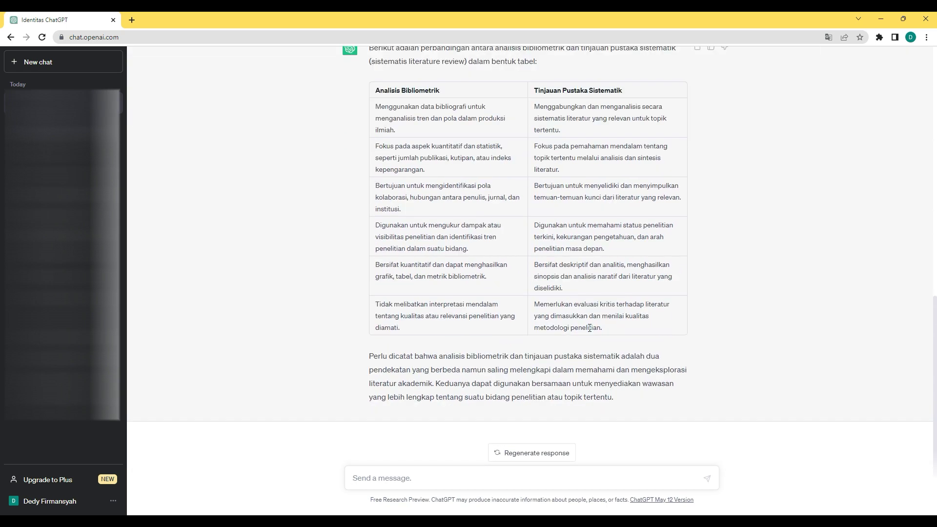
{"action": "scroll", "coordinate": [415, 252], "scroll_direction": "up", "scroll_amount": 1}
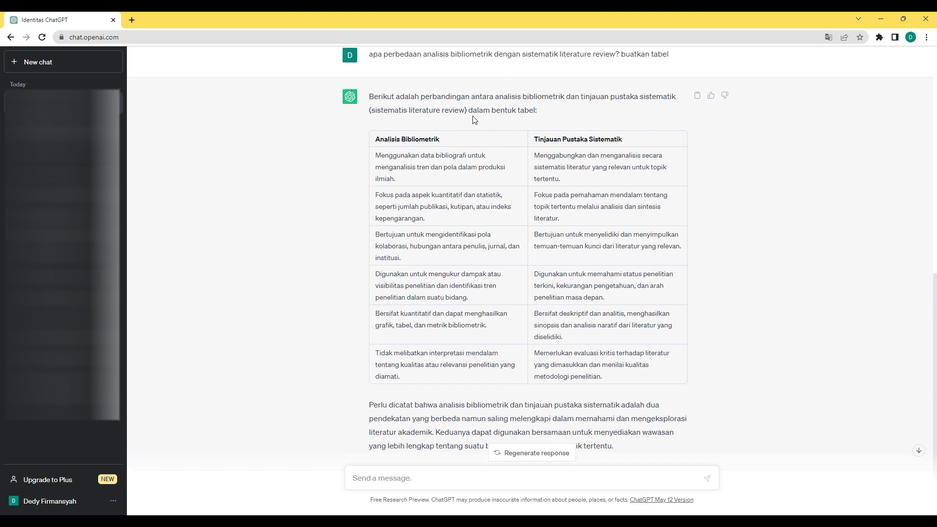
- Copy the bibliometric versus systematic literature review question from ChatGPT, submit it in the Bing AI chat, and examine the answer
{"action": "scroll", "coordinate": [473, 119], "scroll_direction": "up", "scroll_amount": 1}
{"action": "left_click_drag", "start_coordinate": [680, 108], "coordinate": [371, 112]}
{"action": "key", "text": "ctrl+c"}
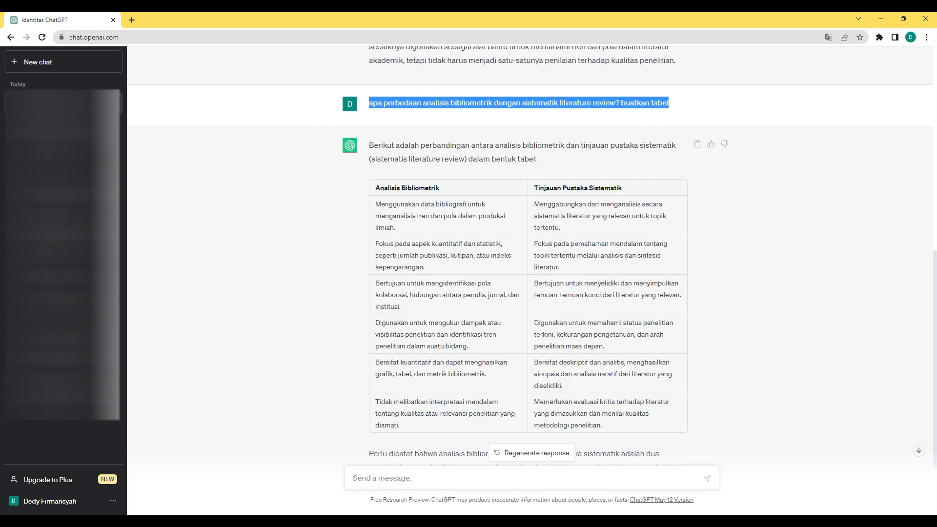
{"action": "left_click", "coordinate": [532, 522]}
{"action": "left_click", "coordinate": [370, 489]}
{"action": "key", "text": "ctrl+v"}
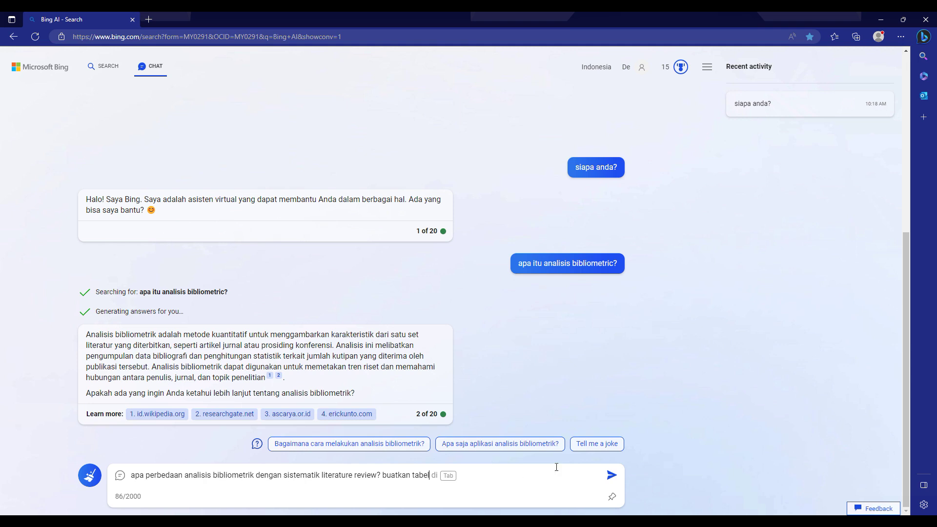
{"action": "left_click", "coordinate": [611, 480]}
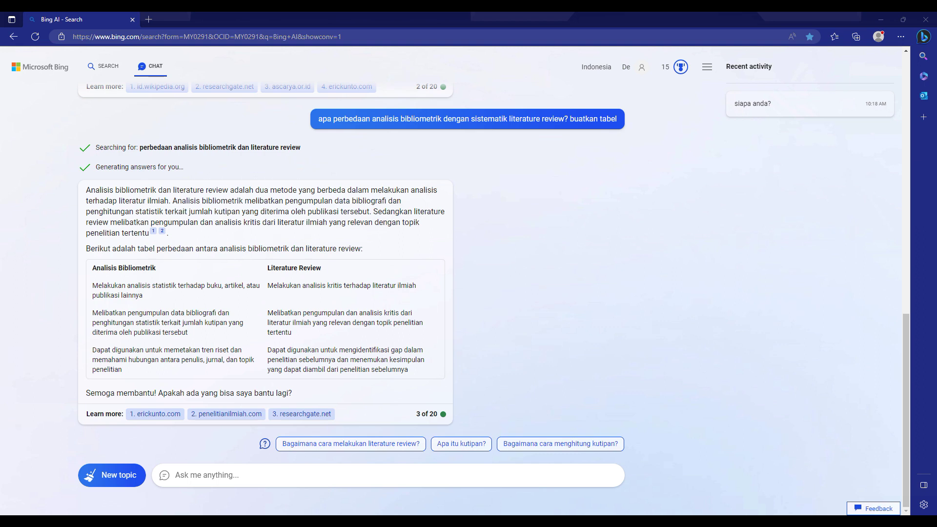
{"action": "left_click", "coordinate": [291, 477]}
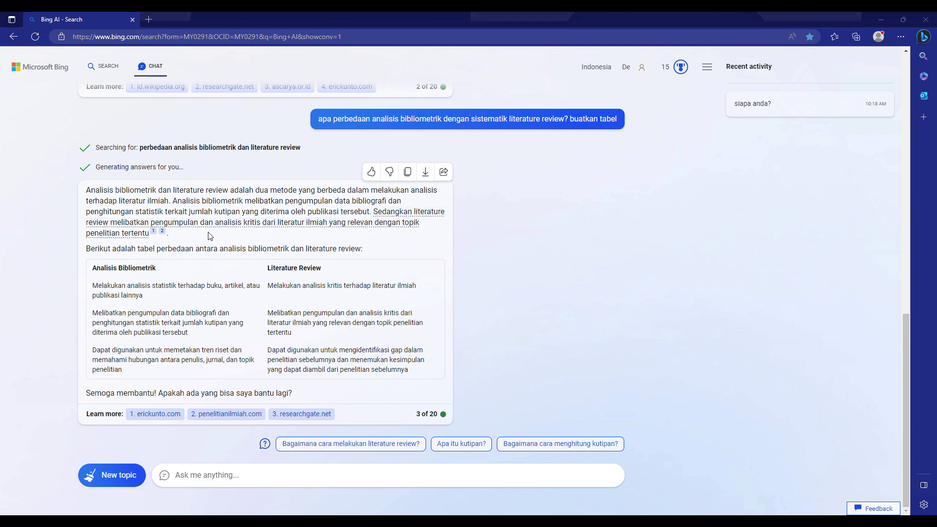
{"action": "mouse_move", "coordinate": [223, 228]}
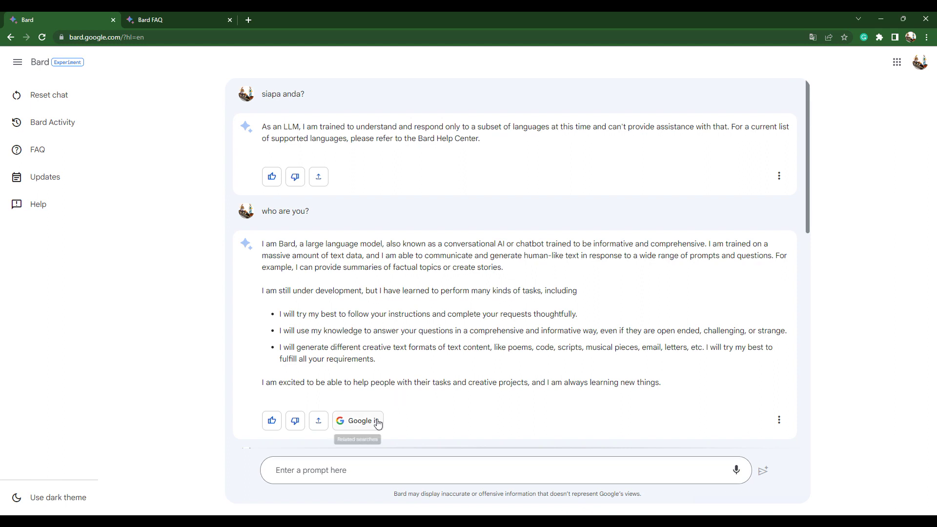
- In the Bard chat, ask "what is the difference between bibliometric analysis and systematic literature review? make a table"
{"action": "left_click", "coordinate": [303, 473]}
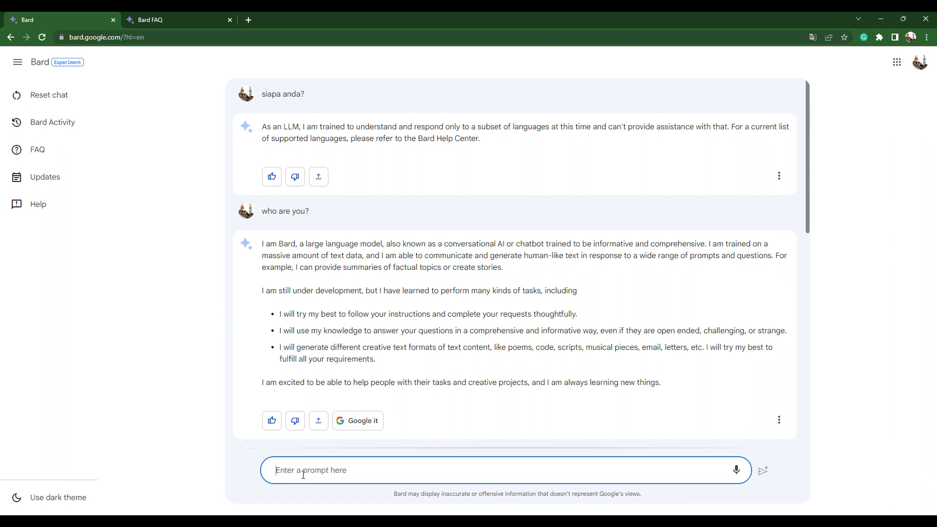
{"action": "type", "text": "what is the difference between bibliometric analysis and systematic literature review? make a table"}
{"action": "left_click", "coordinate": [765, 470]}
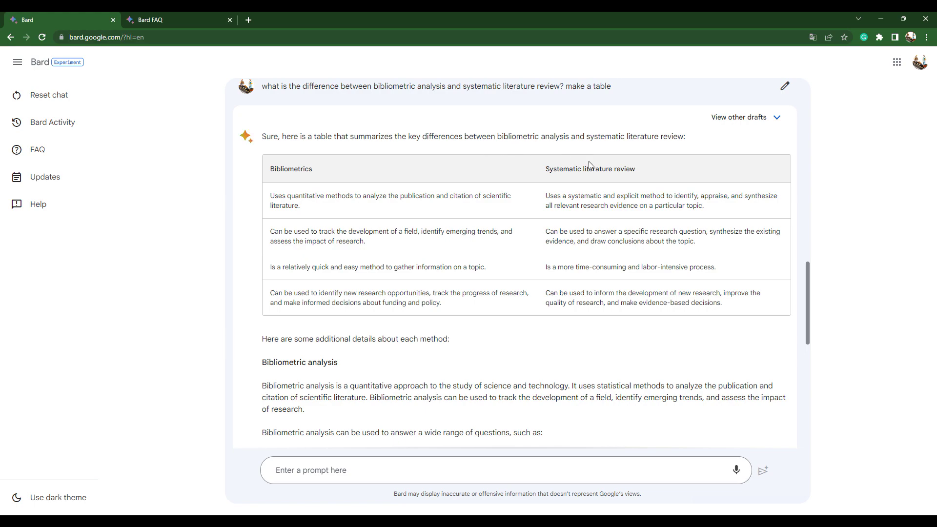
- Look through Bard's whole answer and examine its table comparing bibliometrics with systematic literature review
{"action": "scroll", "coordinate": [587, 251], "scroll_direction": "down", "scroll_amount": 8}
{"action": "scroll", "coordinate": [588, 250], "scroll_direction": "down", "scroll_amount": 2}
{"action": "scroll", "coordinate": [587, 250], "scroll_direction": "up", "scroll_amount": 13}
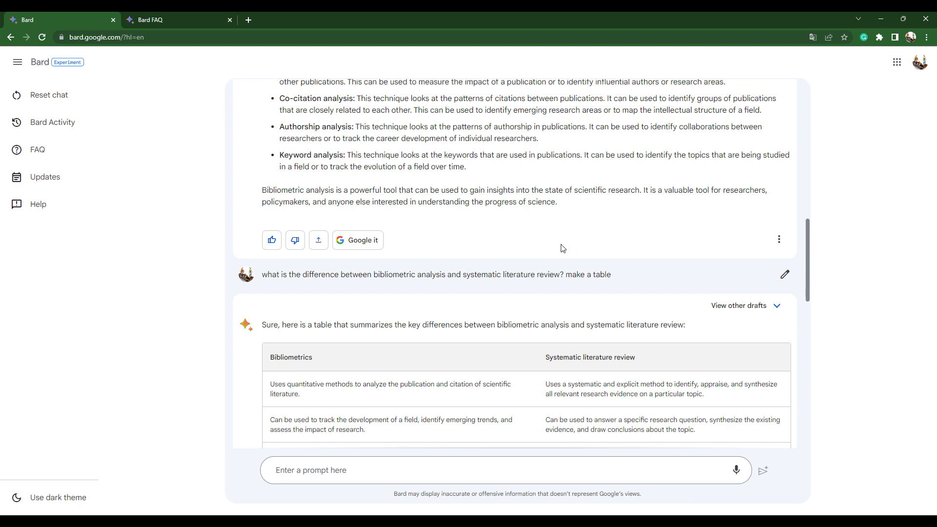
{"action": "scroll", "coordinate": [419, 300], "scroll_direction": "down", "scroll_amount": 3}
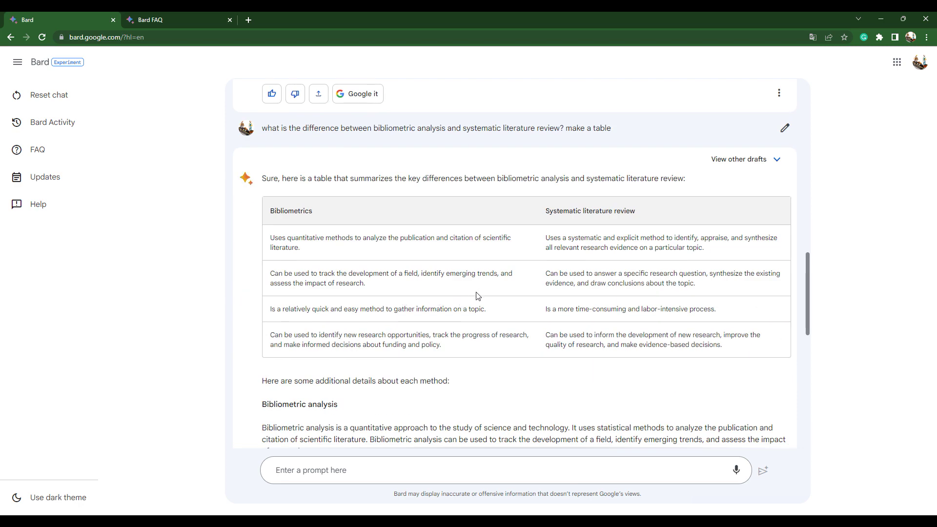
{"action": "left_click", "coordinate": [881, 509]}
{"action": "scroll", "coordinate": [599, 282], "scroll_direction": "down", "scroll_amount": 1}
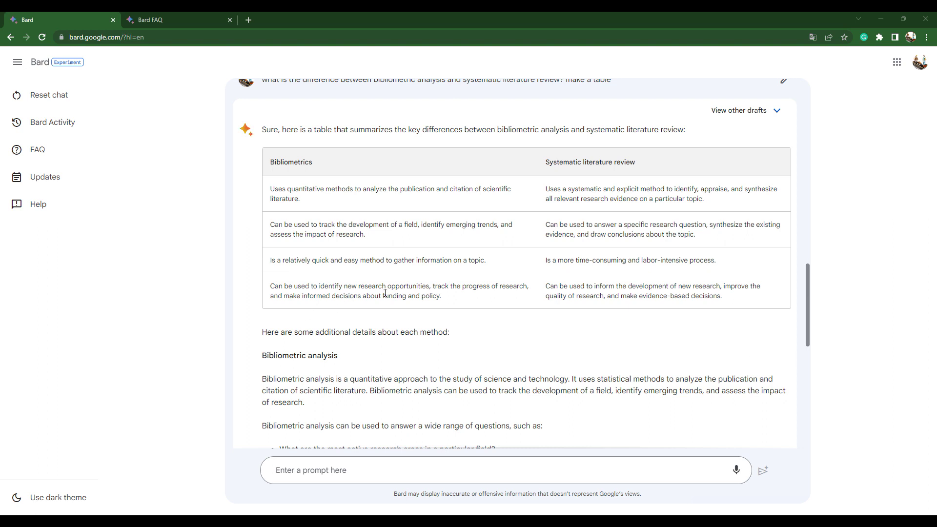
- Read Bard's additional details on bibliometric analysis and systematic literature review, and look back at its comparison table
{"action": "scroll", "coordinate": [385, 292], "scroll_direction": "down", "scroll_amount": 1}
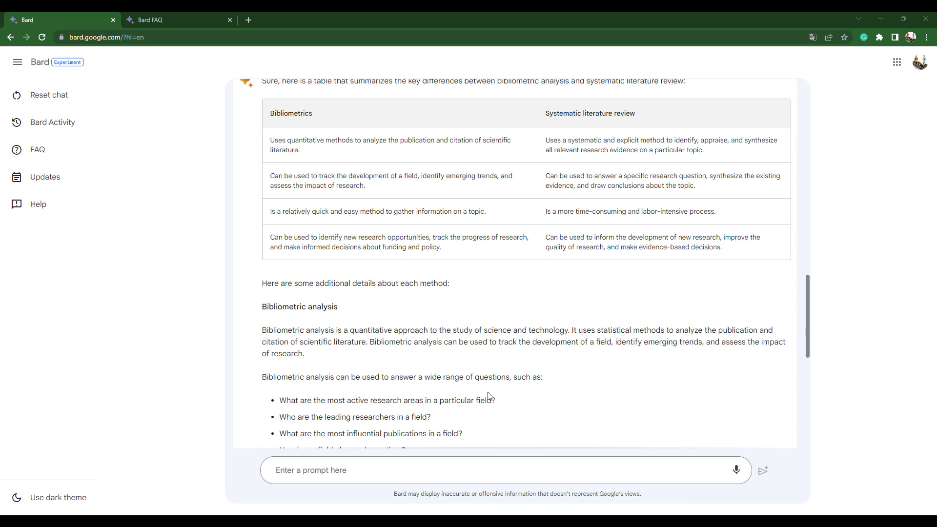
{"action": "scroll", "coordinate": [519, 393], "scroll_direction": "down", "scroll_amount": 2}
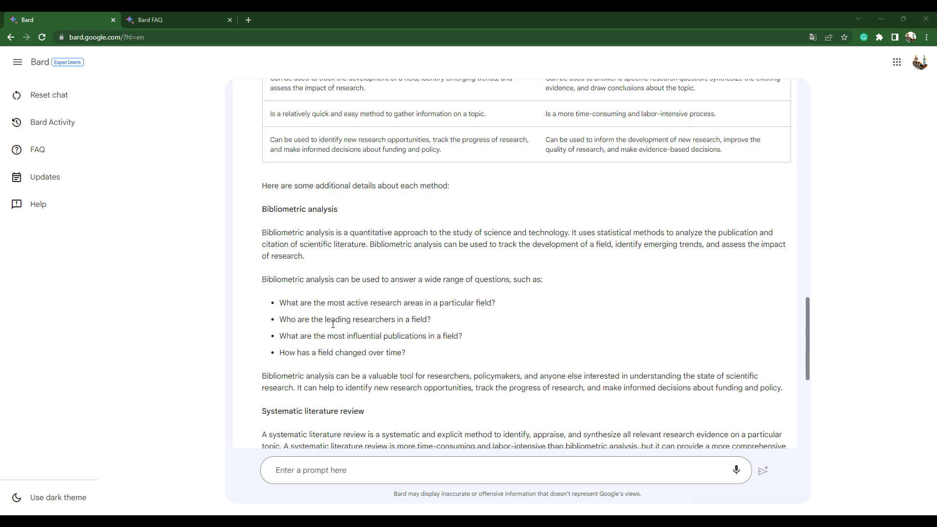
{"action": "scroll", "coordinate": [343, 323], "scroll_direction": "down", "scroll_amount": 5}
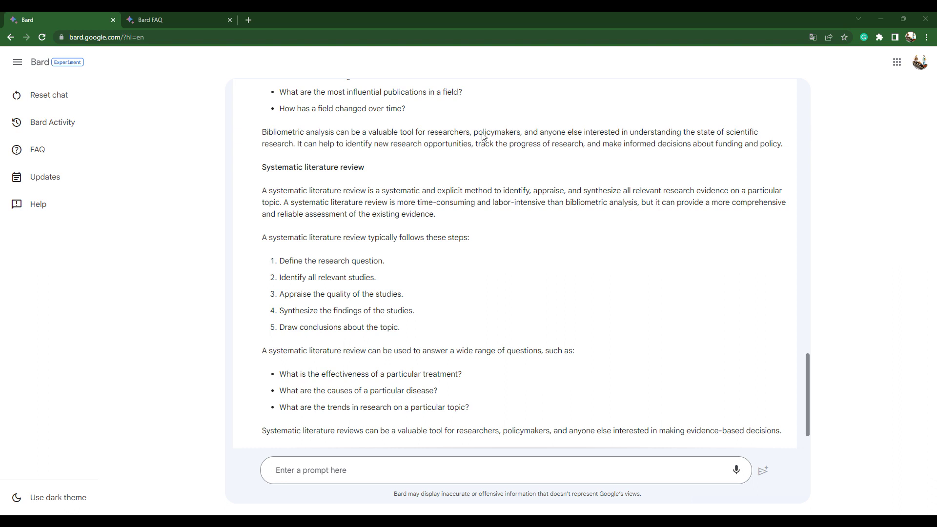
{"action": "left_click_drag", "start_coordinate": [284, 238], "coordinate": [484, 240]}
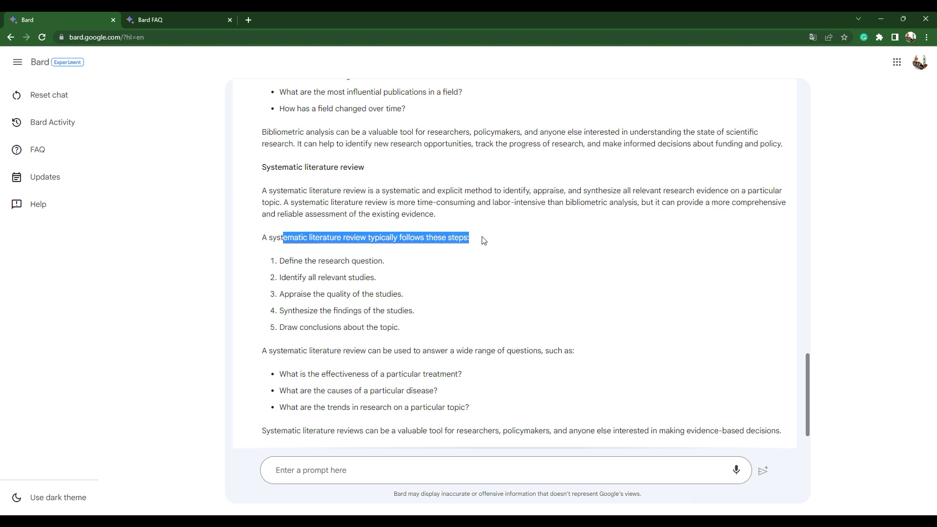
{"action": "left_click", "coordinate": [593, 272]}
{"action": "scroll", "coordinate": [422, 361], "scroll_direction": "down", "scroll_amount": 1}
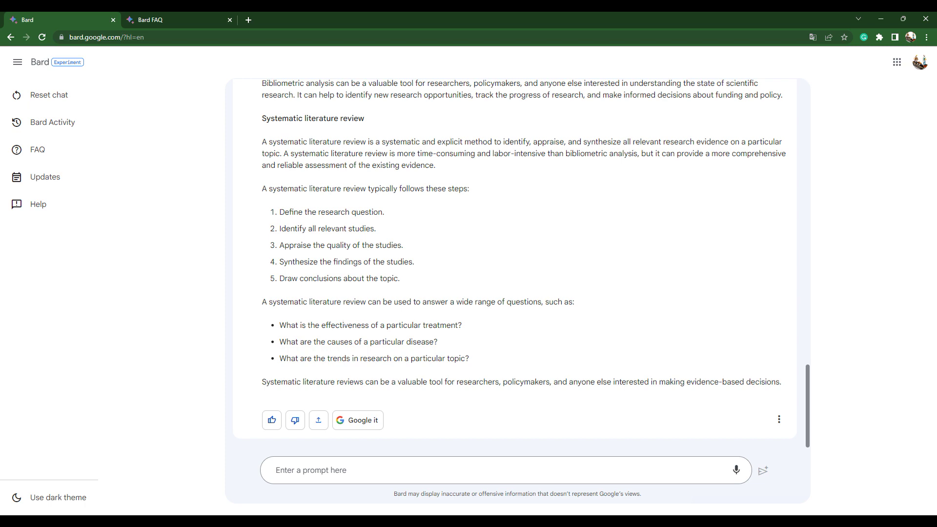
{"action": "scroll", "coordinate": [393, 355], "scroll_direction": "up", "scroll_amount": 8}
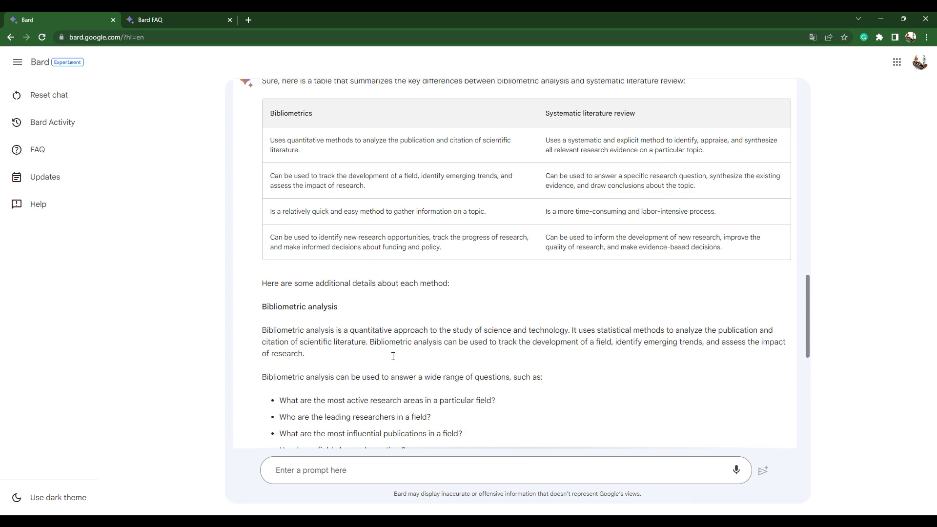
{"action": "scroll", "coordinate": [393, 356], "scroll_direction": "up", "scroll_amount": 2}
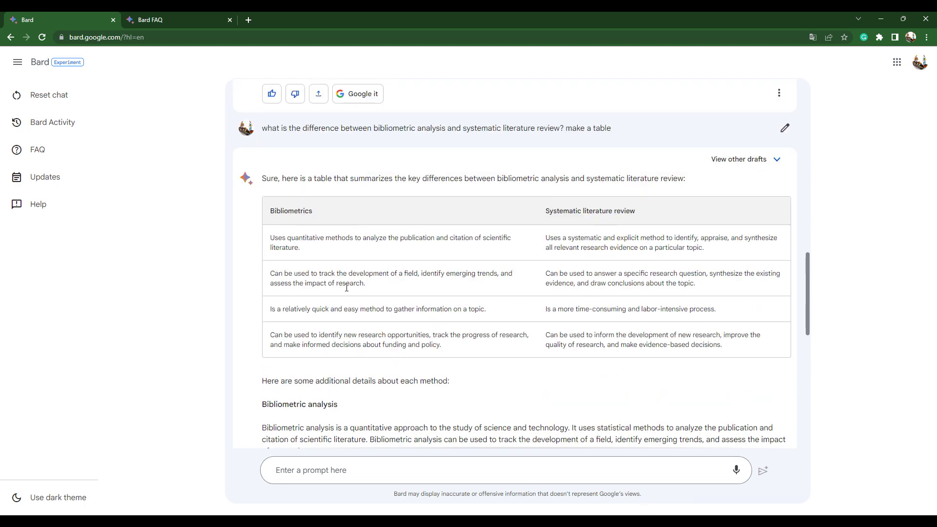
{"action": "scroll", "coordinate": [346, 288], "scroll_direction": "up", "scroll_amount": 2}
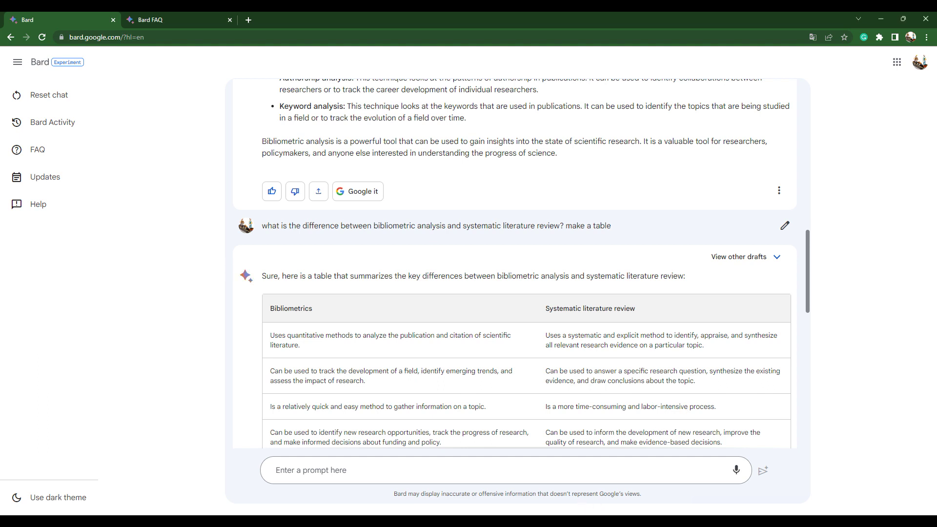
- Switch to ChatGPT and Bing AI and compare their tables on bibliometric analysis versus literature review
{"action": "mouse_move", "coordinate": [566, 521]}
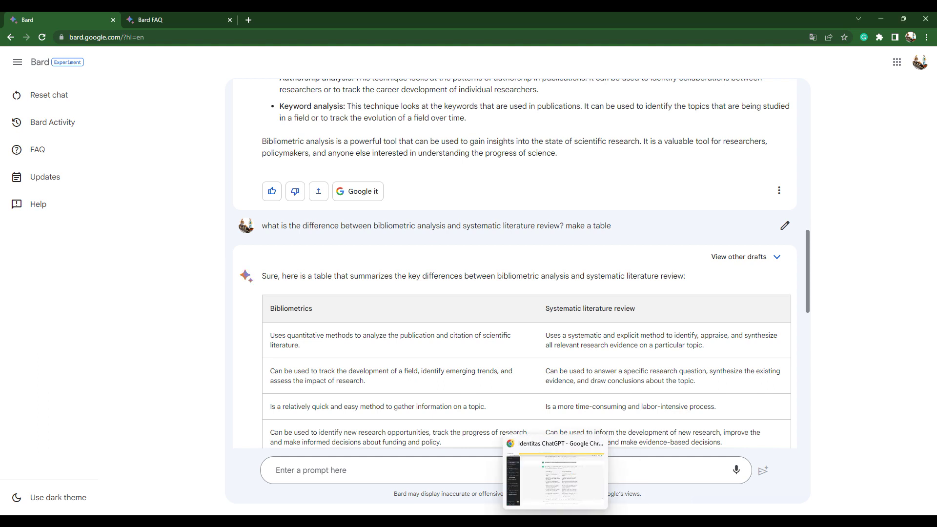
{"action": "left_click", "coordinate": [566, 473]}
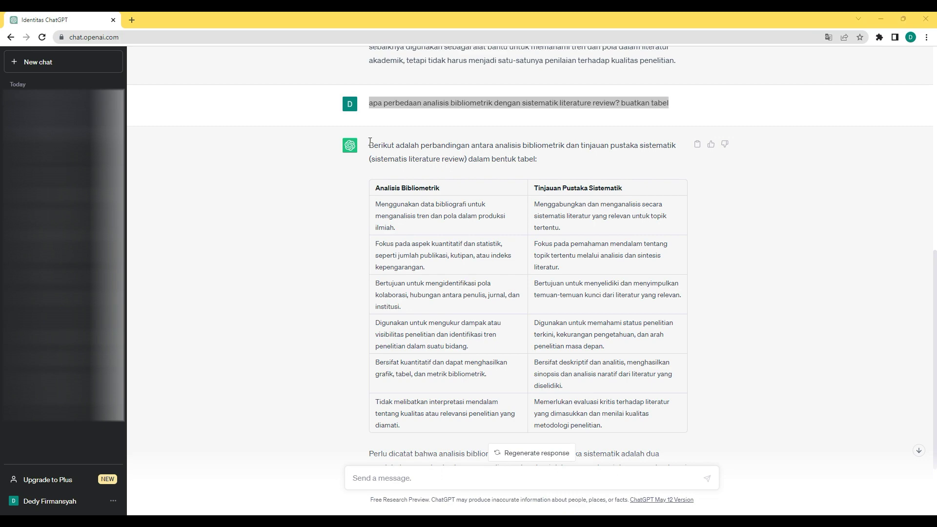
{"action": "scroll", "coordinate": [369, 143], "scroll_direction": "down", "scroll_amount": 2}
{"action": "scroll", "coordinate": [378, 165], "scroll_direction": "up", "scroll_amount": 4}
{"action": "scroll", "coordinate": [643, 352], "scroll_direction": "down", "scroll_amount": 4}
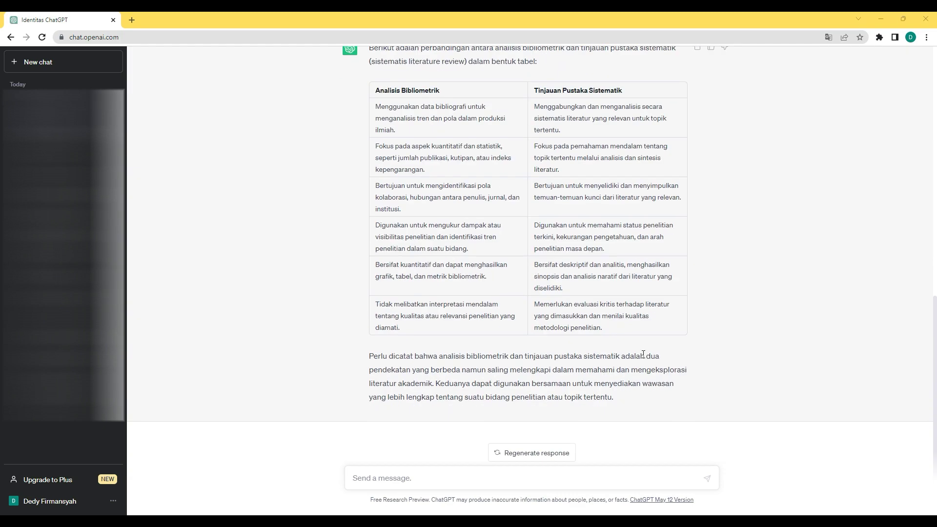
{"action": "left_click", "coordinate": [541, 521]}
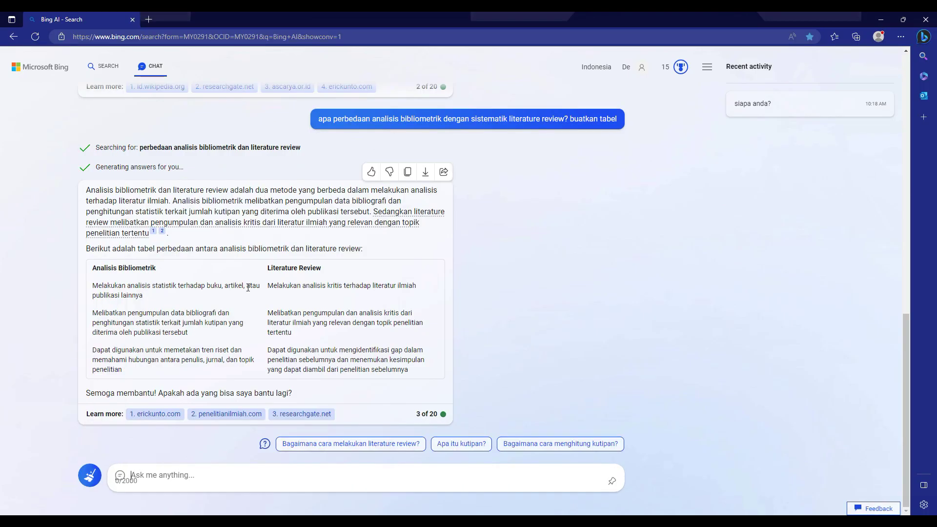
{"action": "left_click", "coordinate": [489, 469]}
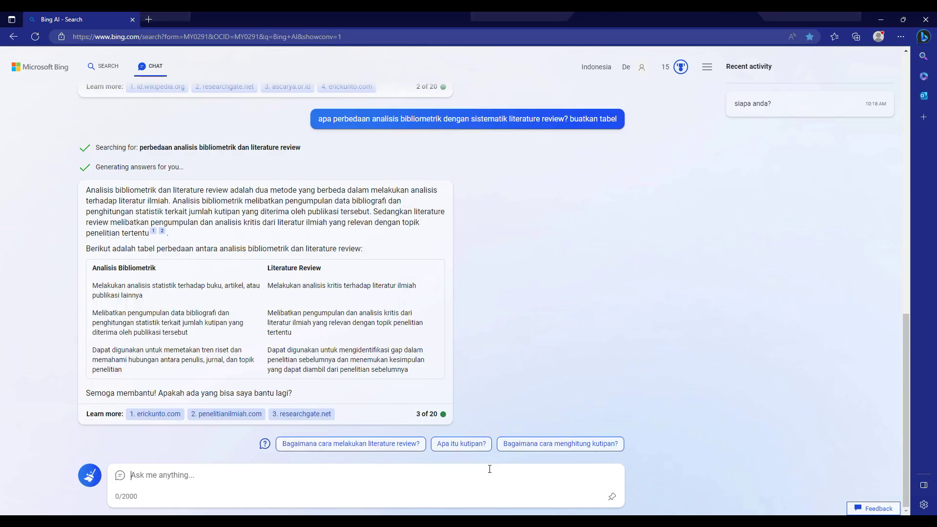
{"action": "mouse_move", "coordinate": [556, 521]}
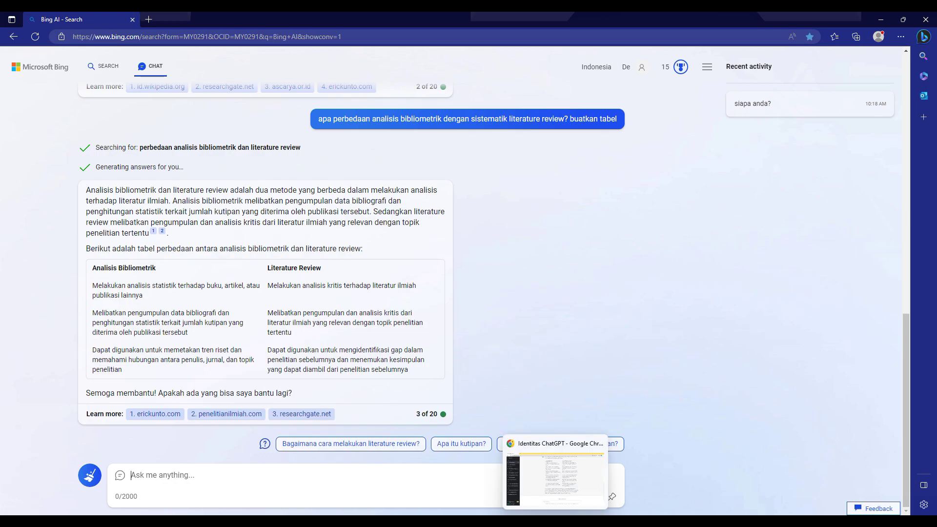
{"action": "left_click", "coordinate": [580, 487]}
{"action": "scroll", "coordinate": [492, 375], "scroll_direction": "up", "scroll_amount": 2}
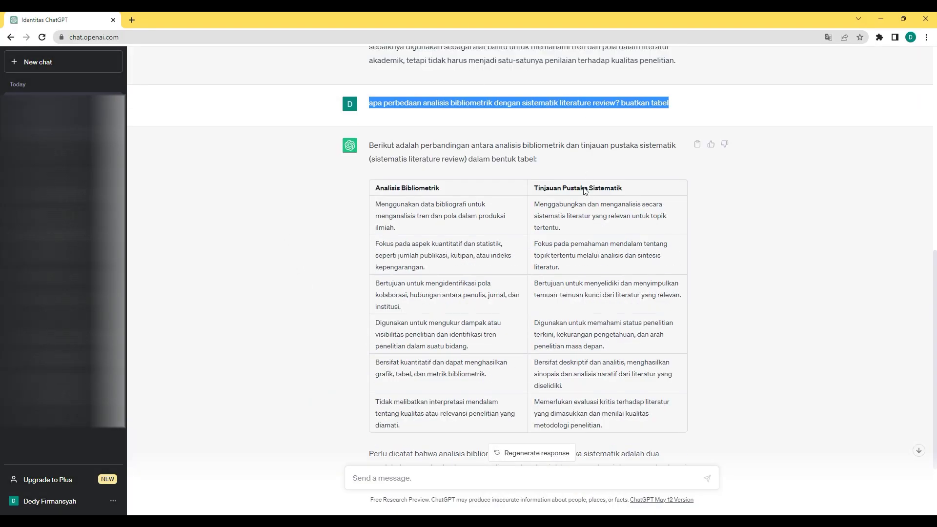
{"action": "scroll", "coordinate": [588, 177], "scroll_direction": "down", "scroll_amount": 1}
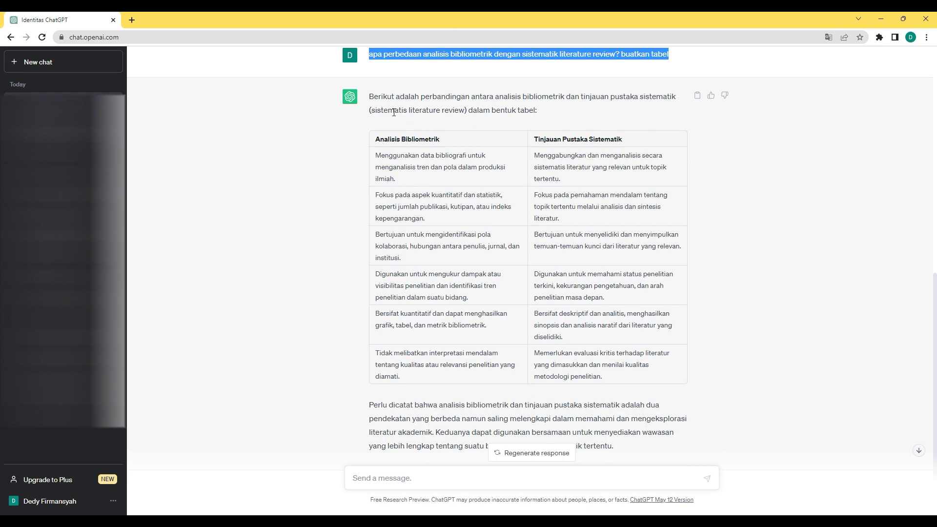
{"action": "scroll", "coordinate": [453, 187], "scroll_direction": "down", "scroll_amount": 1}
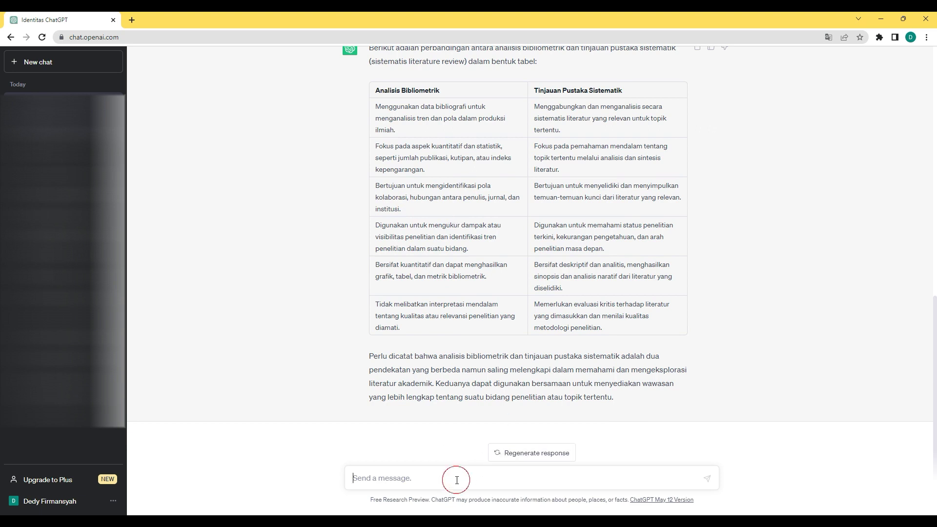
- Ask ChatGPT "sebutkan studi pustaka dari jawaban diatas"
{"action": "type", "text": "sebut"}
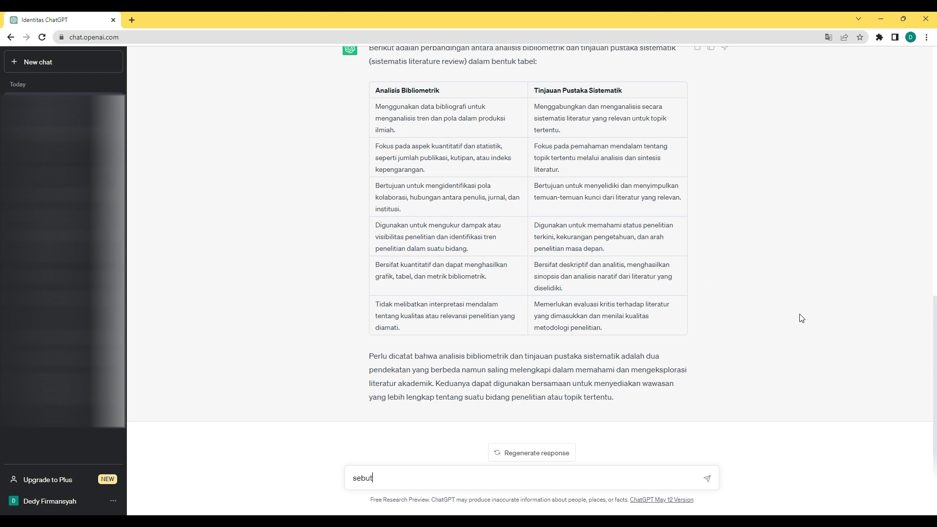
{"action": "type", "text": "akan literature dari jawaban diat"}
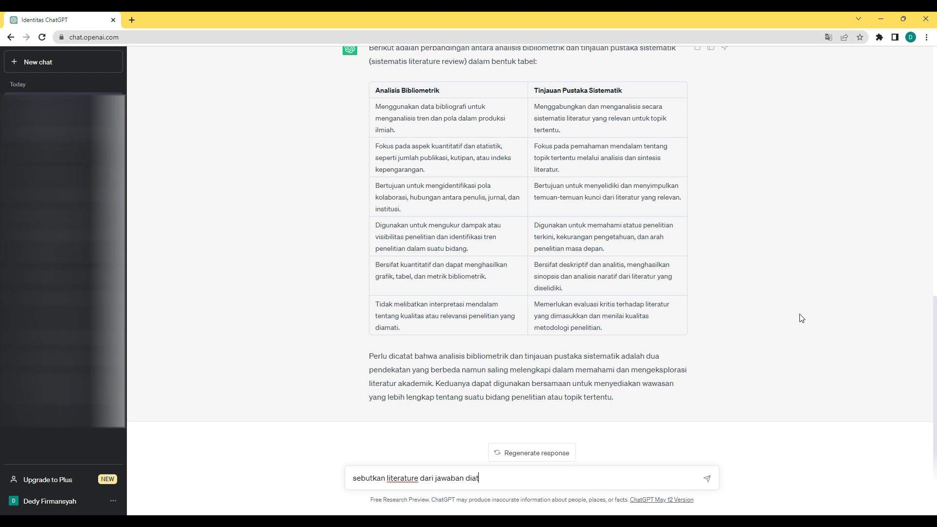
{"action": "type", "text": "ast"}
{"action": "type", "text": "tas"}
{"action": "left_click_drag", "start_coordinate": [418, 478], "coordinate": [388, 480]}
{"action": "type", "text": "s"}
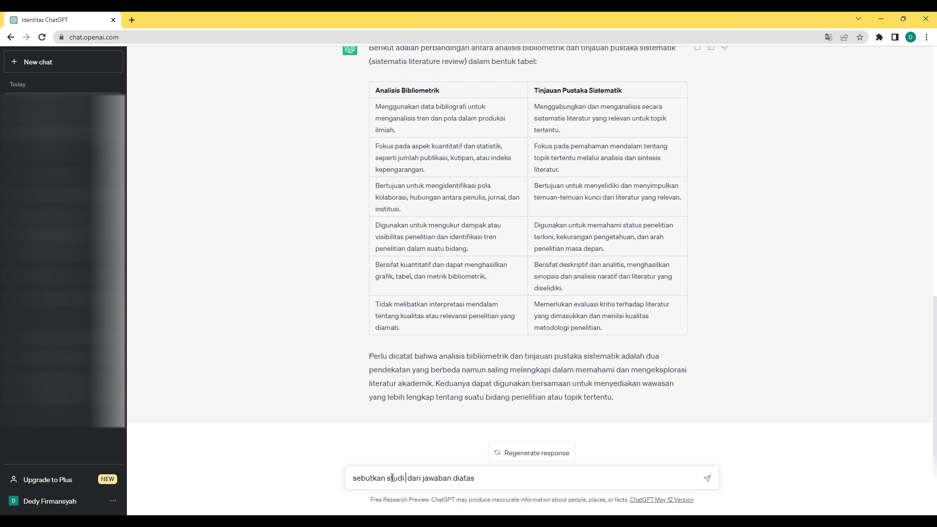
{"action": "type", "text": "tudi pustaka"}
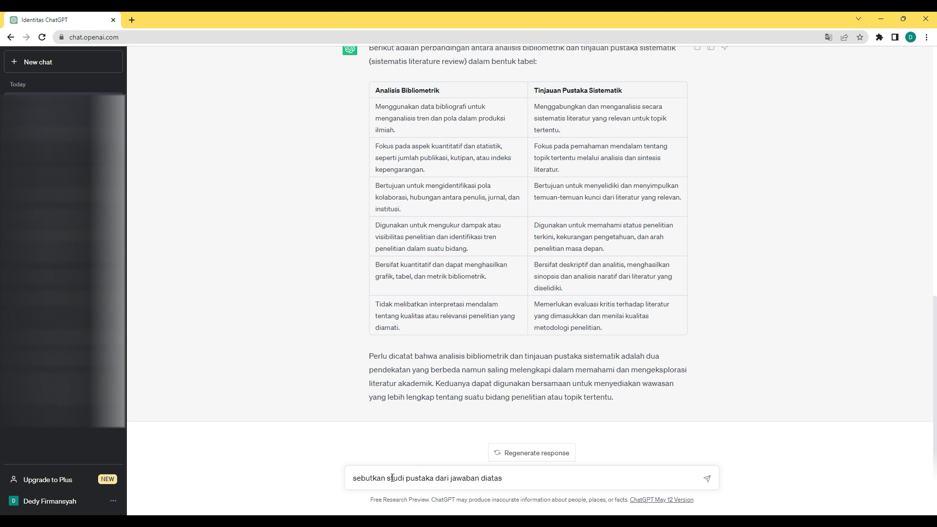
{"action": "key", "text": "Return"}
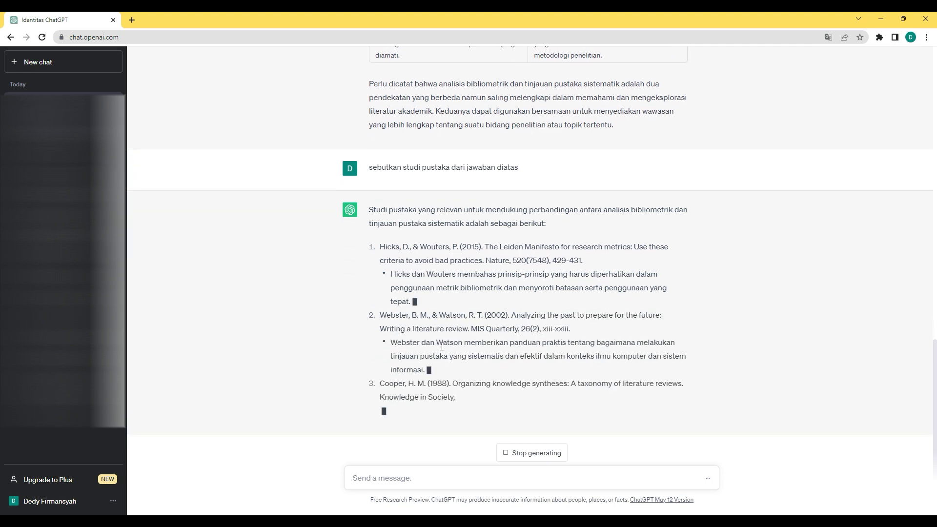
- Copy the literature sources question from ChatGPT, submit it in the Bing AI chat, and examine the answer and the sources under the previous one
{"action": "left_click_drag", "start_coordinate": [533, 125], "coordinate": [370, 125]}
{"action": "key", "text": "ctrl+c"}
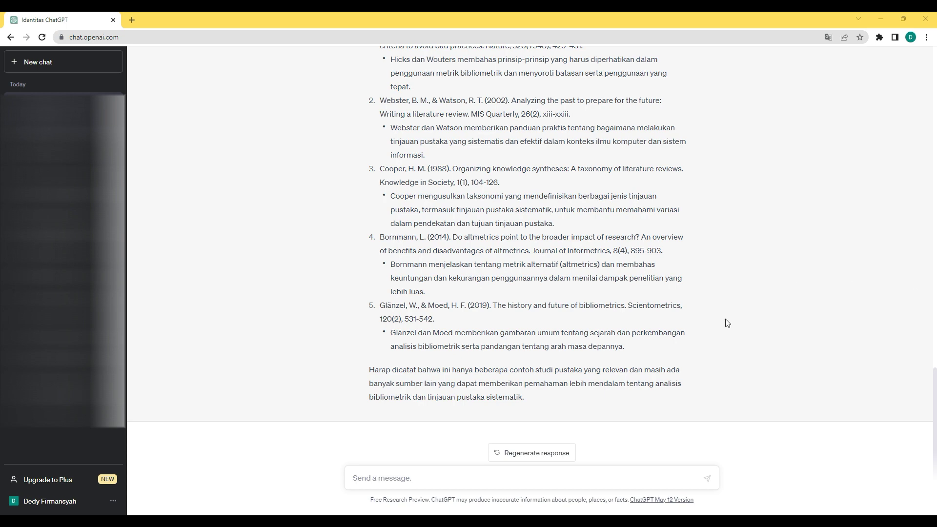
{"action": "scroll", "coordinate": [424, 344], "scroll_direction": "up", "scroll_amount": 2}
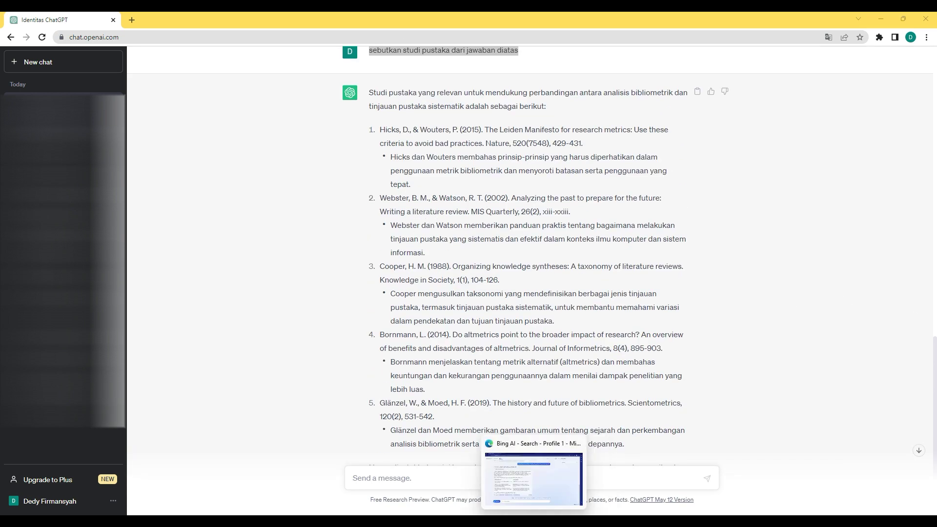
{"action": "left_click", "coordinate": [533, 473]}
{"action": "key", "text": "ctrl+v"}
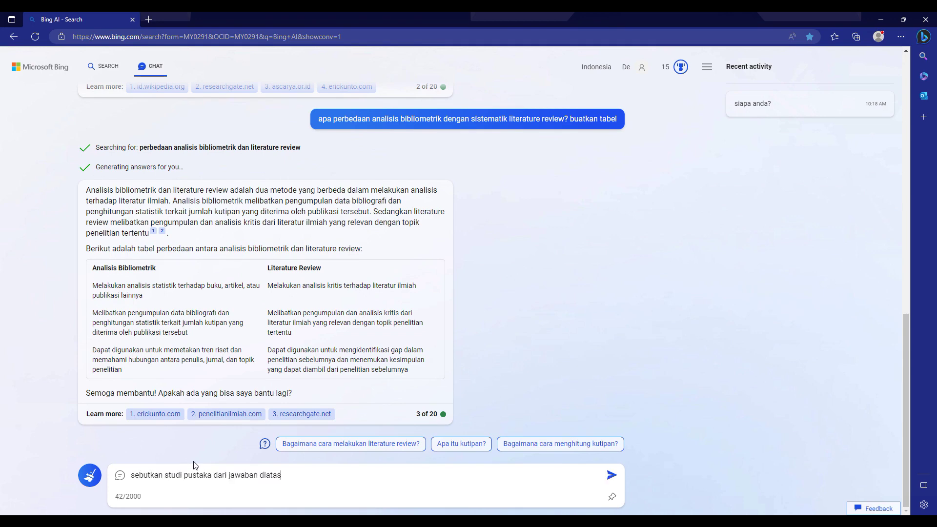
{"action": "key", "text": "Return"}
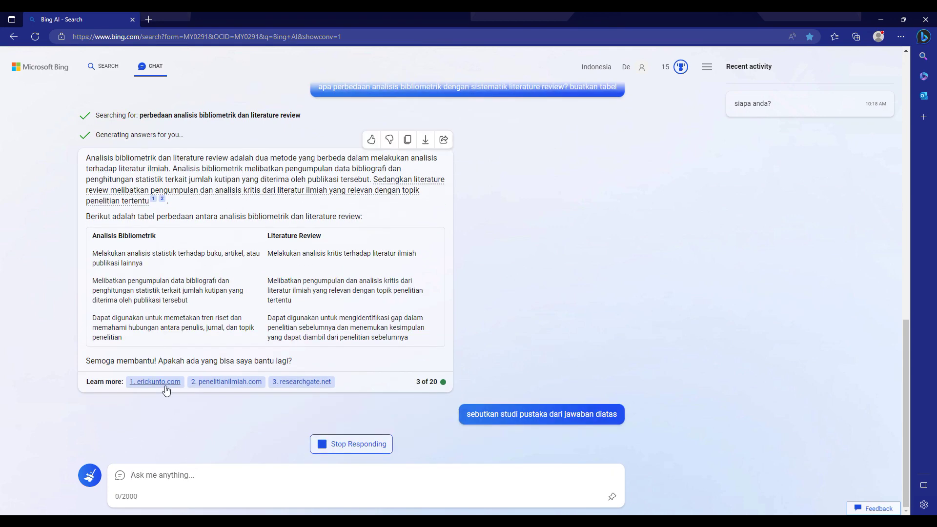
{"action": "mouse_move", "coordinate": [150, 205]}
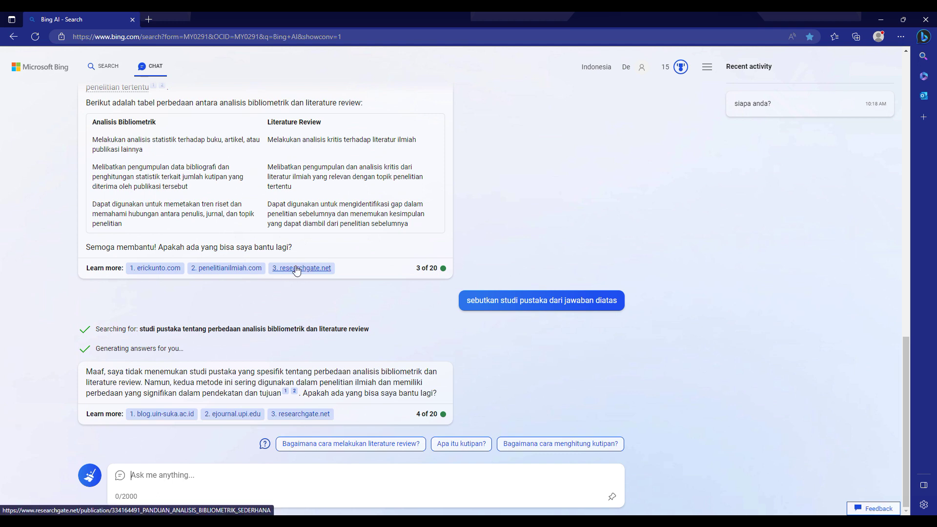
{"action": "scroll", "coordinate": [525, 465], "scroll_direction": "up", "scroll_amount": 2}
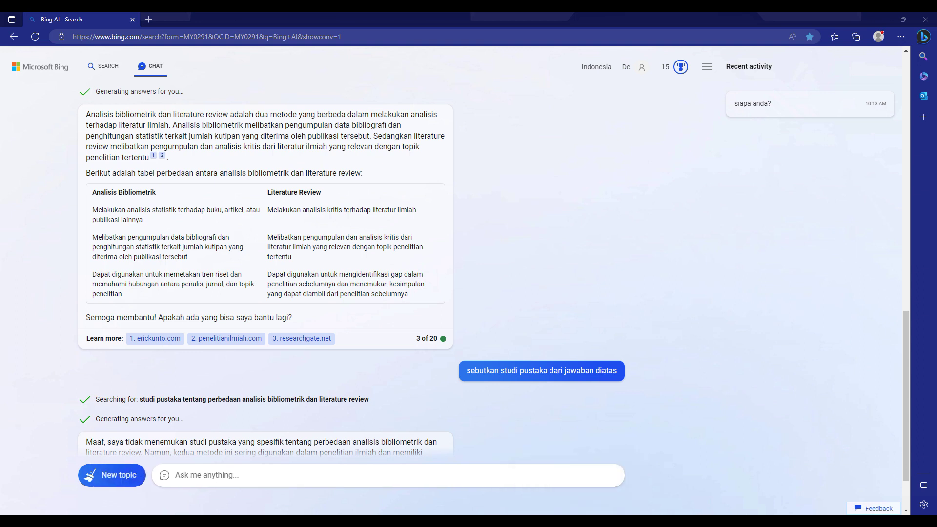
- Switch to the Bard chat and ask "Mention the literature study from the answers above"
{"action": "left_click", "coordinate": [576, 476]}
{"action": "left_click", "coordinate": [419, 477]}
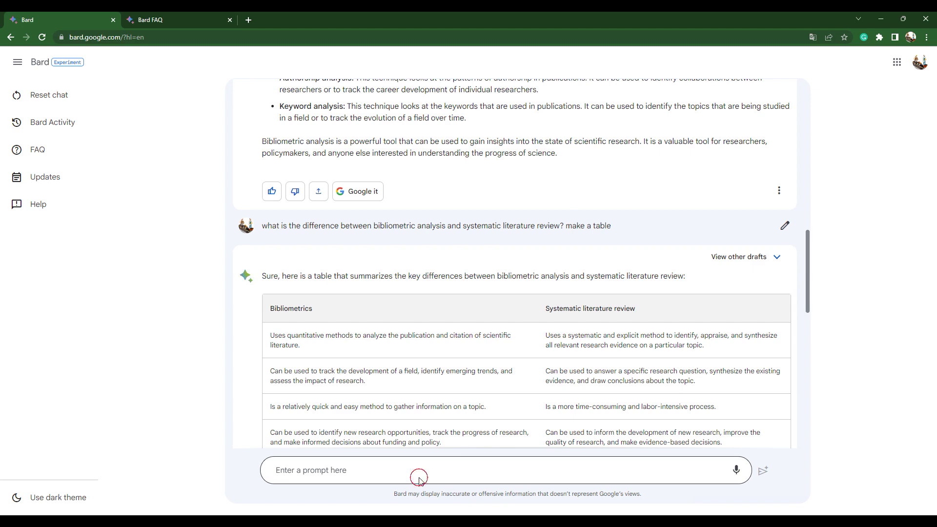
{"action": "type", "text": "Mention the literature study from the answers above"}
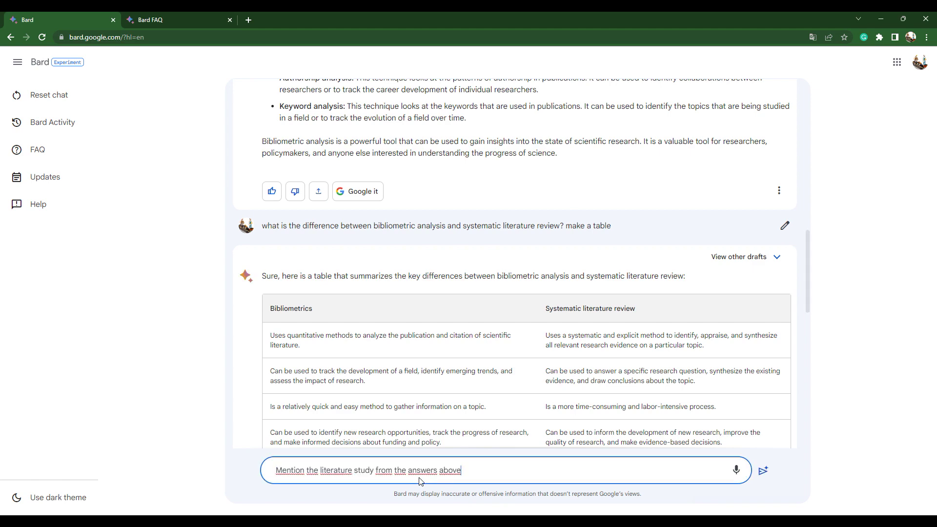
{"action": "left_click", "coordinate": [763, 471]}
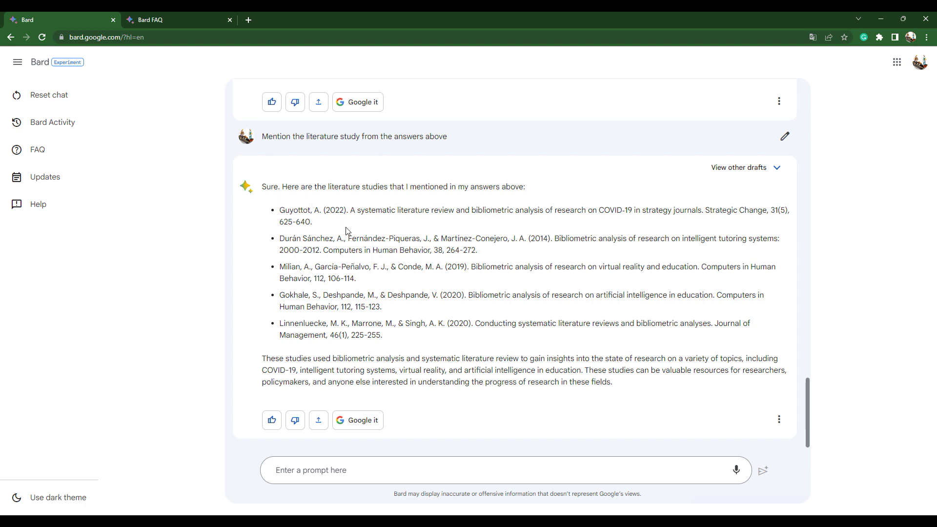
- Look back through the earlier questions and answers in the Bard chat and in the ChatGPT chat
{"action": "scroll", "coordinate": [391, 297], "scroll_direction": "up", "scroll_amount": 10}
{"action": "scroll", "coordinate": [392, 296], "scroll_direction": "up", "scroll_amount": 15}
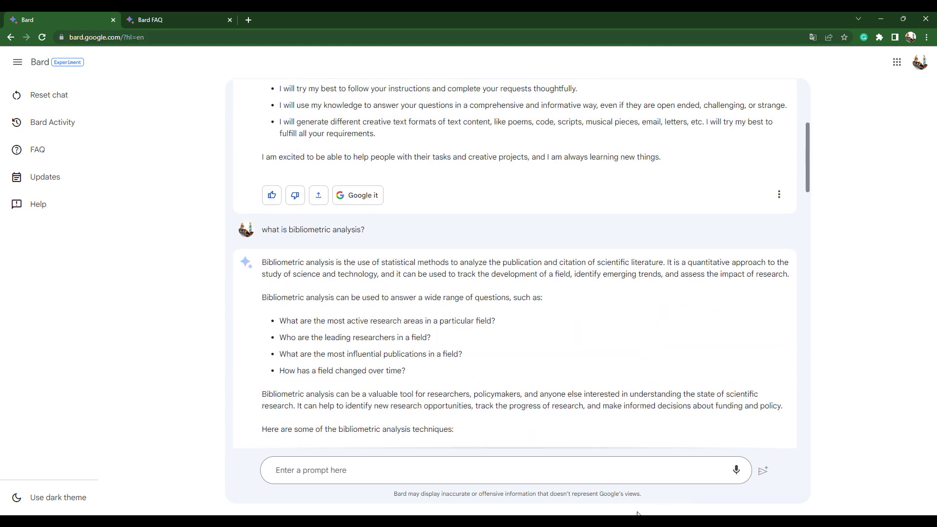
{"action": "left_click", "coordinate": [554, 476]}
{"action": "scroll", "coordinate": [379, 343], "scroll_direction": "up", "scroll_amount": 10}
{"action": "scroll", "coordinate": [379, 343], "scroll_direction": "up", "scroll_amount": 6}
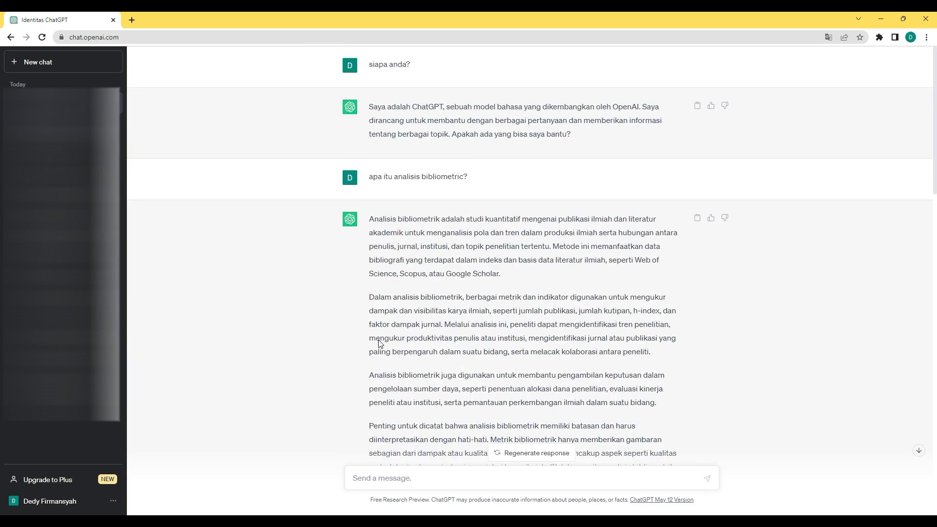
{"action": "scroll", "coordinate": [397, 323], "scroll_direction": "down", "scroll_amount": 20}
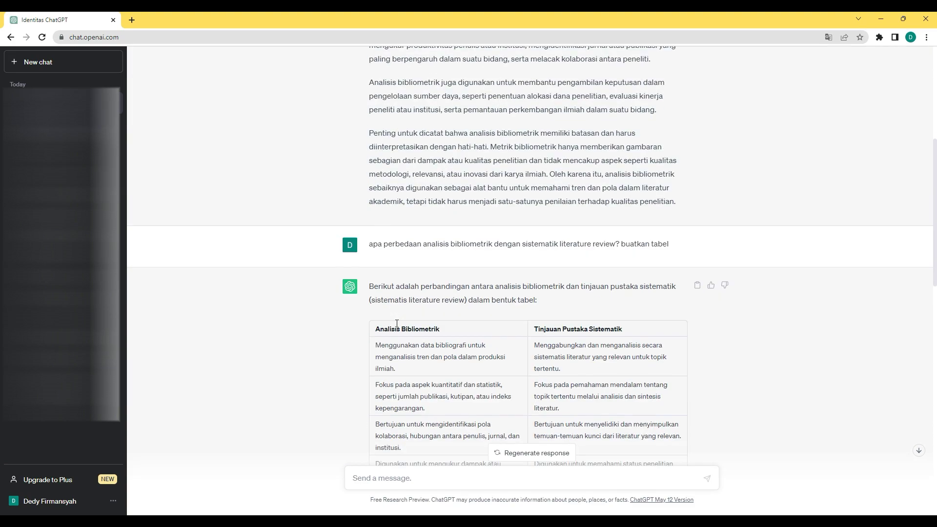
{"action": "scroll", "coordinate": [397, 323], "scroll_direction": "up", "scroll_amount": 6}
{"action": "scroll", "coordinate": [397, 324], "scroll_direction": "up", "scroll_amount": 20}
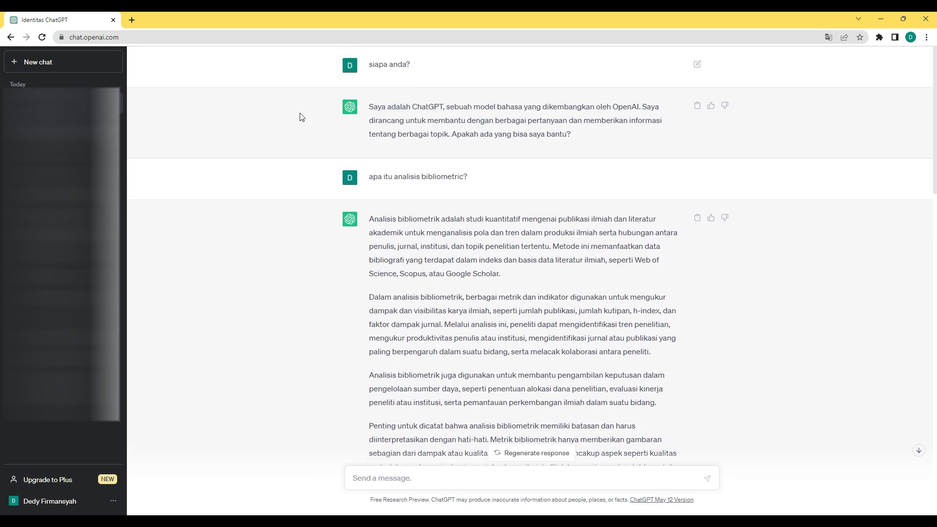
- Review the ChatGPT conversation from the identity question through to the literature sources under the last question
{"action": "scroll", "coordinate": [368, 146], "scroll_direction": "down", "scroll_amount": 4}
{"action": "scroll", "coordinate": [549, 186], "scroll_direction": "down", "scroll_amount": 8}
{"action": "scroll", "coordinate": [521, 278], "scroll_direction": "down", "scroll_amount": 8}
{"action": "scroll", "coordinate": [320, 366], "scroll_direction": "up", "scroll_amount": 6}
{"action": "scroll", "coordinate": [320, 366], "scroll_direction": "up", "scroll_amount": 15}
{"action": "scroll", "coordinate": [428, 400], "scroll_direction": "down", "scroll_amount": 20}
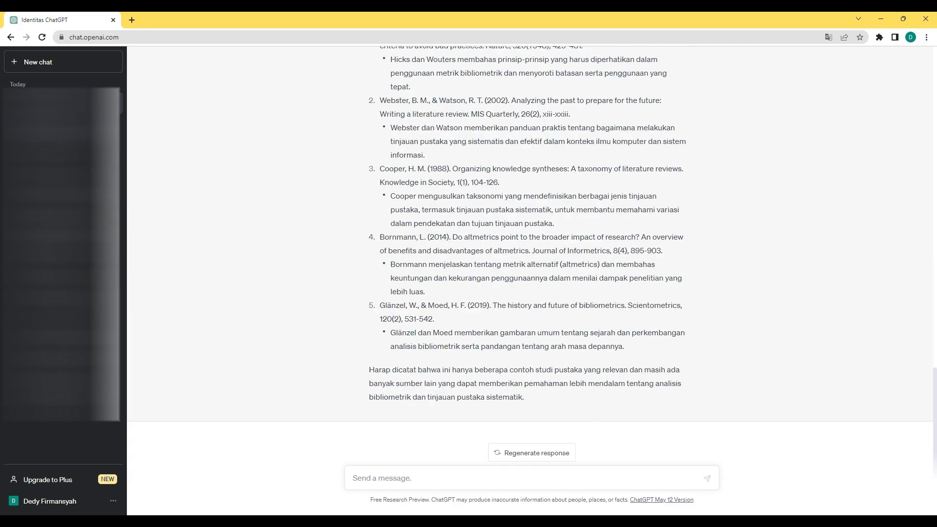
- Switch to the Bing AI chat and review its answers on identity, bibliometric analysis, the comparison table and literature sources
{"action": "key", "text": "alt+Tab"}
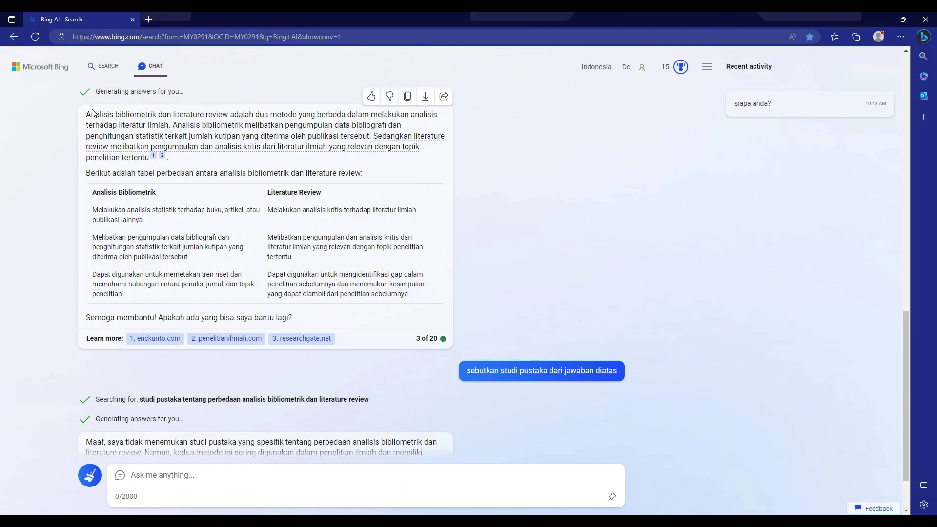
{"action": "scroll", "coordinate": [293, 347], "scroll_direction": "down", "scroll_amount": 2}
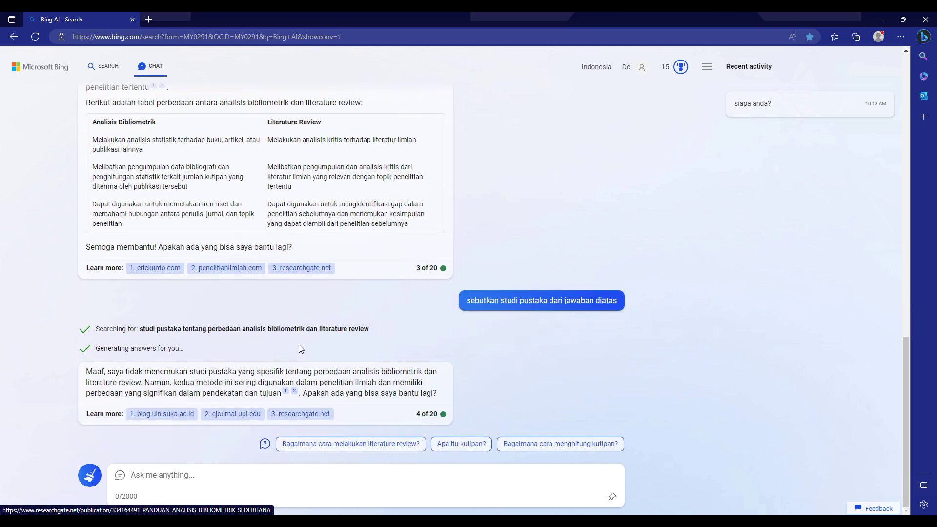
{"action": "scroll", "coordinate": [299, 344], "scroll_direction": "up", "scroll_amount": 10}
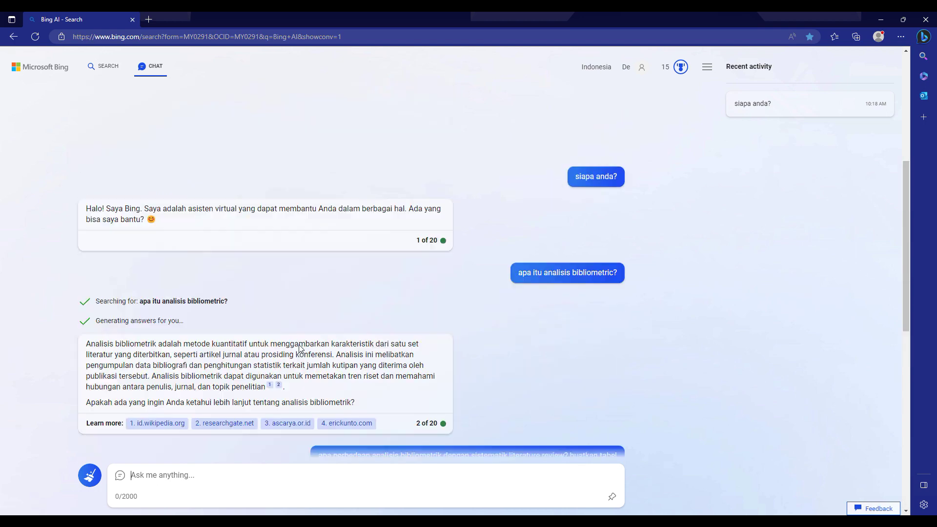
{"action": "scroll", "coordinate": [298, 345], "scroll_direction": "up", "scroll_amount": 8}
{"action": "scroll", "coordinate": [298, 344], "scroll_direction": "down", "scroll_amount": 3}
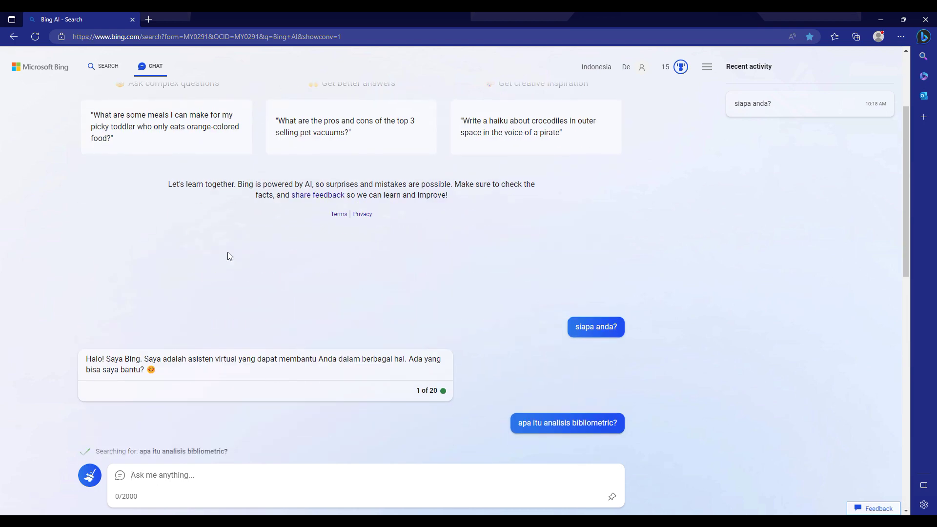
{"action": "scroll", "coordinate": [562, 375], "scroll_direction": "down", "scroll_amount": 7}
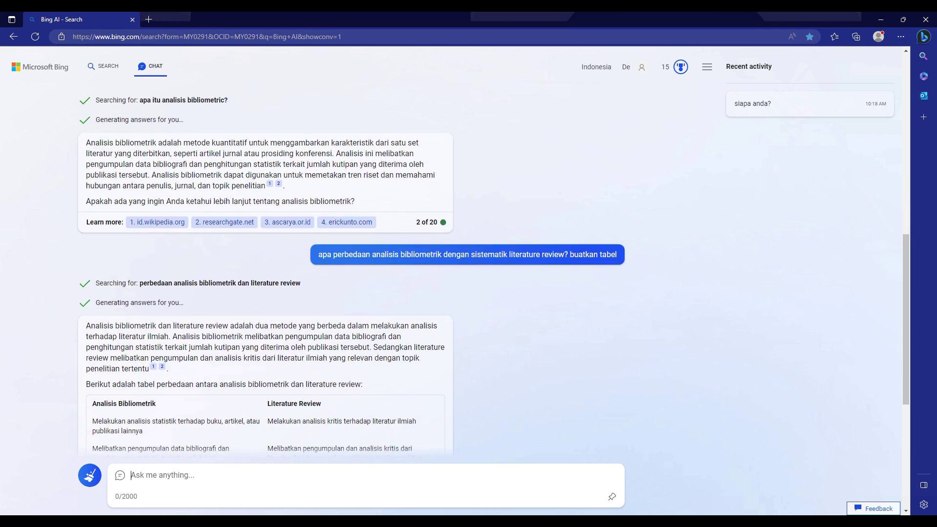
- Switch to the Bard chat and review its answers on identity, bibliometric analysis, the method comparison and literature studies
{"action": "mouse_move", "coordinate": [576, 521]}
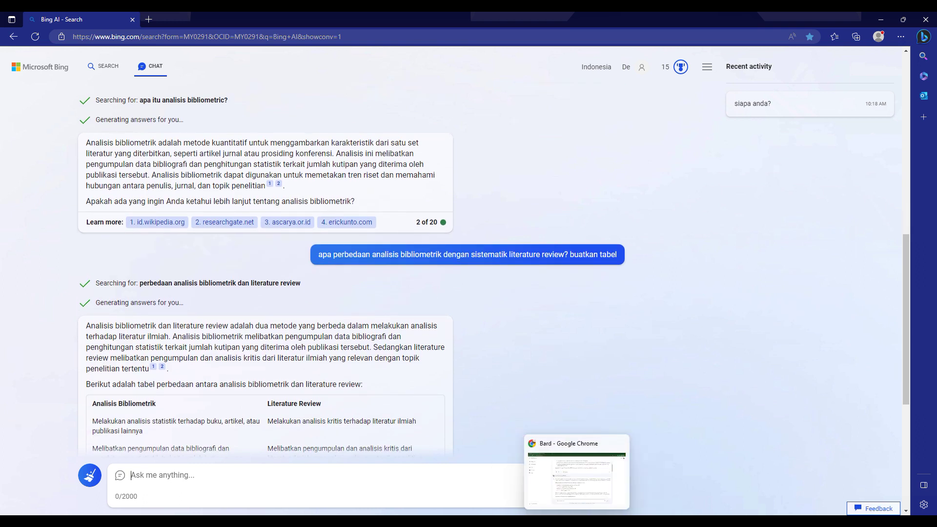
{"action": "left_click", "coordinate": [577, 521]}
{"action": "scroll", "coordinate": [383, 306], "scroll_direction": "up", "scroll_amount": 5}
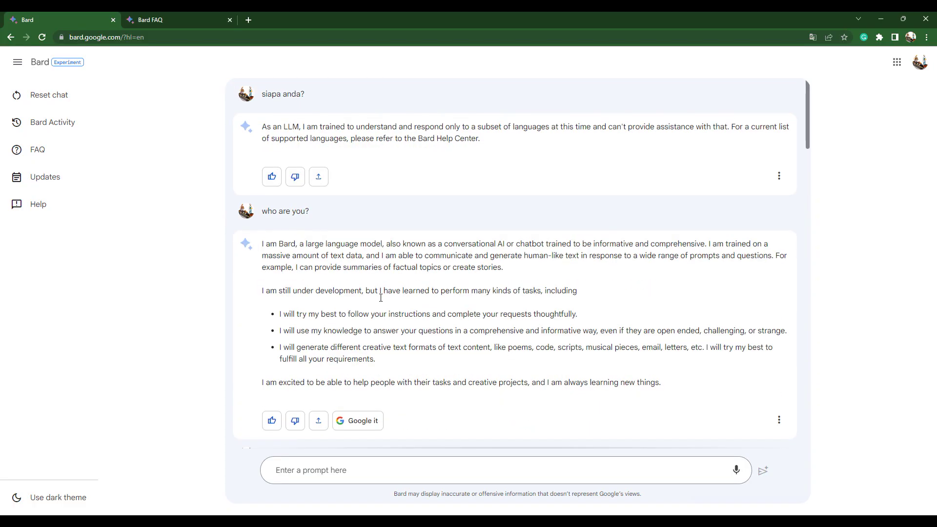
{"action": "scroll", "coordinate": [380, 297], "scroll_direction": "down", "scroll_amount": 20}
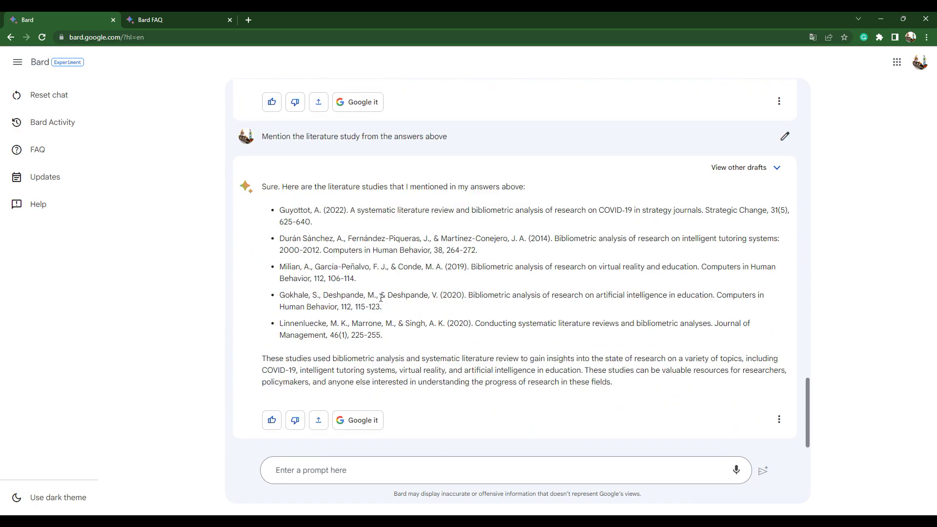
{"action": "scroll", "coordinate": [365, 278], "scroll_direction": "up", "scroll_amount": 15}
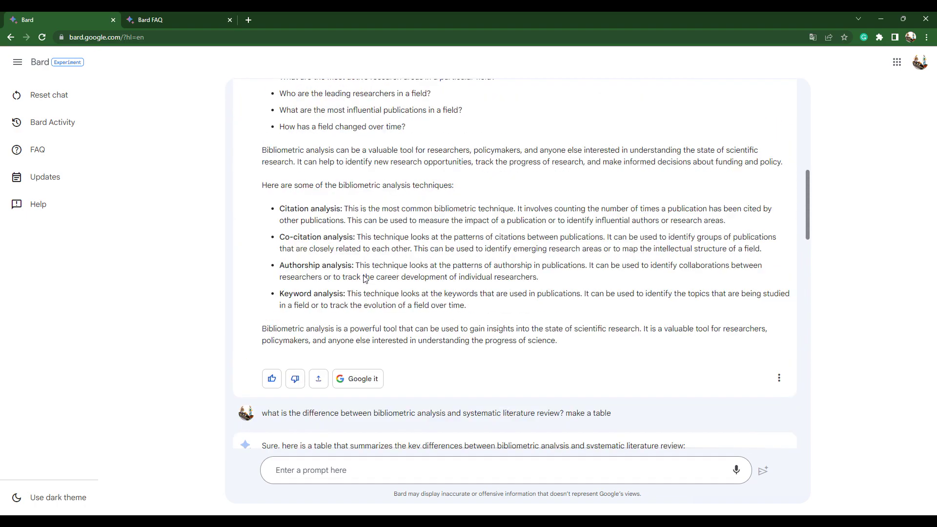
{"action": "scroll", "coordinate": [365, 278], "scroll_direction": "up", "scroll_amount": 5}
{"action": "scroll", "coordinate": [441, 367], "scroll_direction": "up", "scroll_amount": 5}
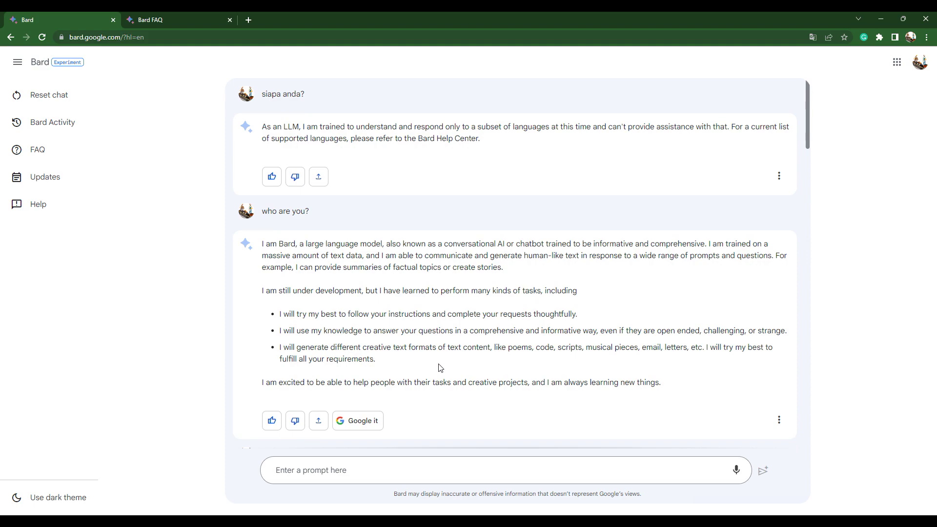
{"action": "scroll", "coordinate": [440, 367], "scroll_direction": "down", "scroll_amount": 15}
{"action": "scroll", "coordinate": [370, 286], "scroll_direction": "down", "scroll_amount": 5}
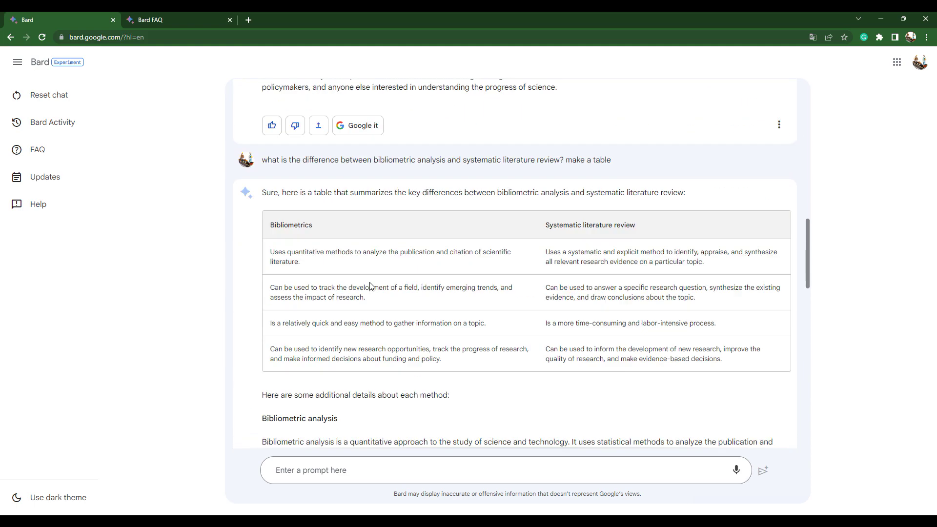
- Examine Bard's comparison table, the additional details on both methods, and the literature studies listed under the last question
{"action": "scroll", "coordinate": [370, 286], "scroll_direction": "down", "scroll_amount": 6}
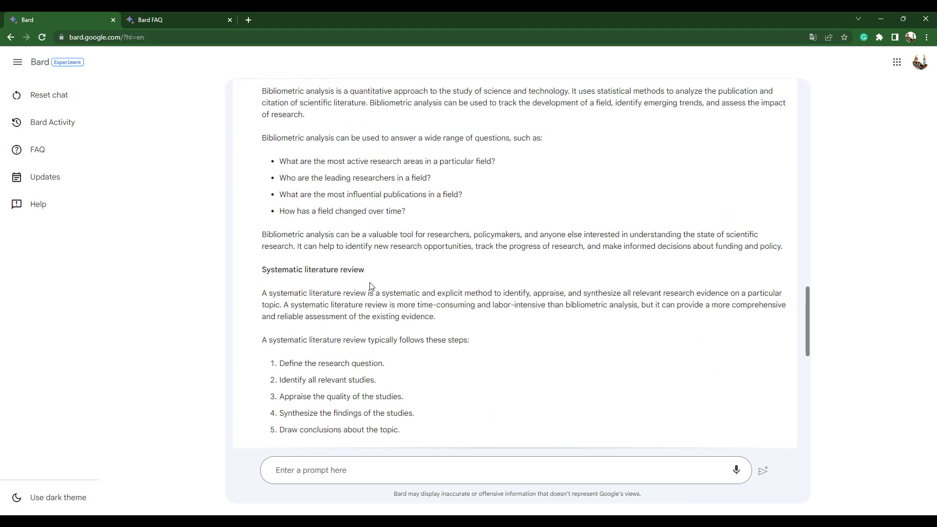
{"action": "scroll", "coordinate": [356, 286], "scroll_direction": "up", "scroll_amount": 6}
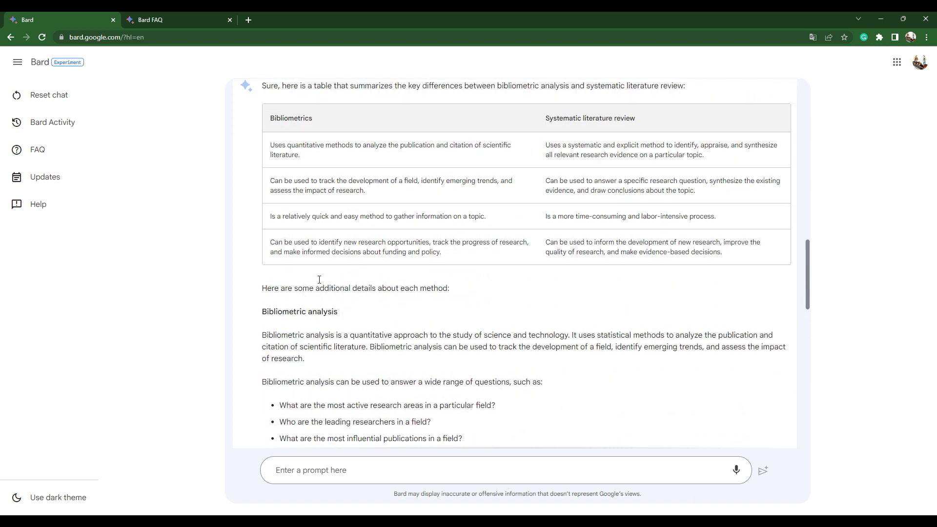
{"action": "scroll", "coordinate": [321, 276], "scroll_direction": "down", "scroll_amount": 7}
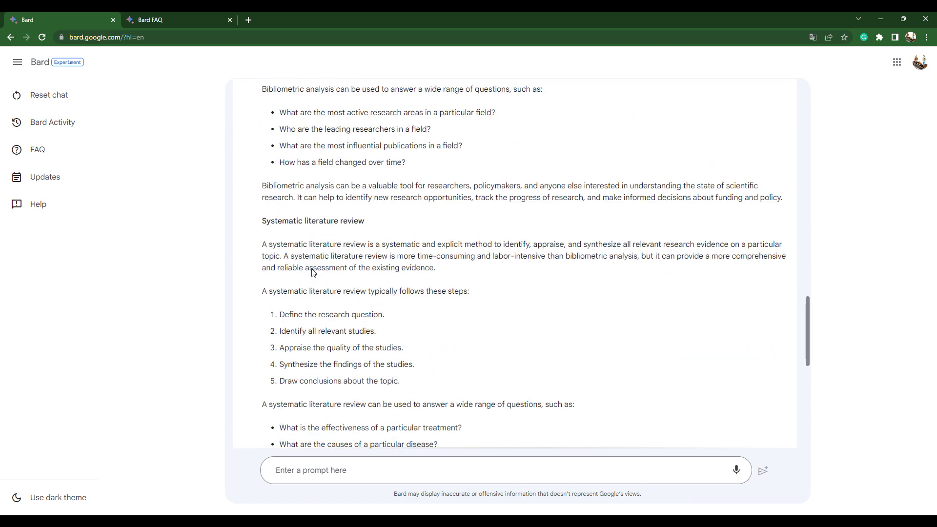
{"action": "scroll", "coordinate": [396, 302], "scroll_direction": "up", "scroll_amount": 5}
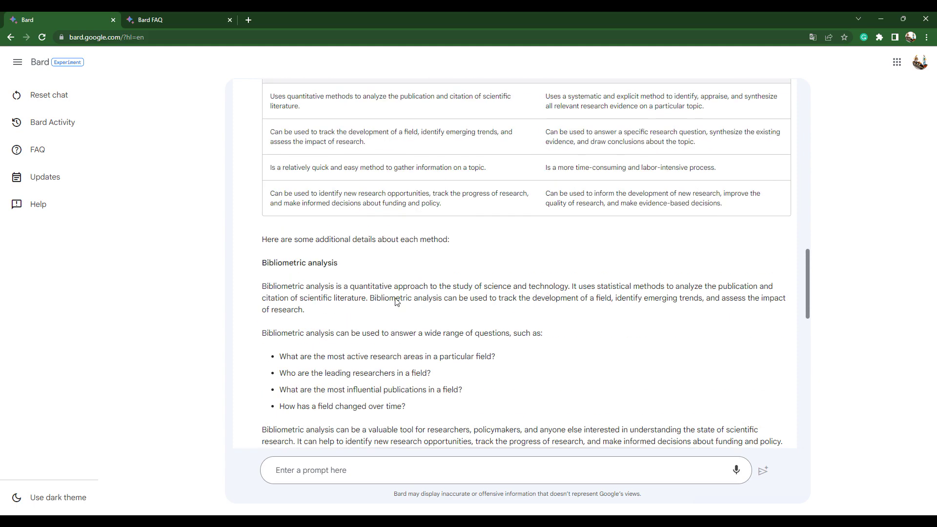
{"action": "scroll", "coordinate": [396, 301], "scroll_direction": "down", "scroll_amount": 6}
{"action": "scroll", "coordinate": [277, 189], "scroll_direction": "down", "scroll_amount": 8}
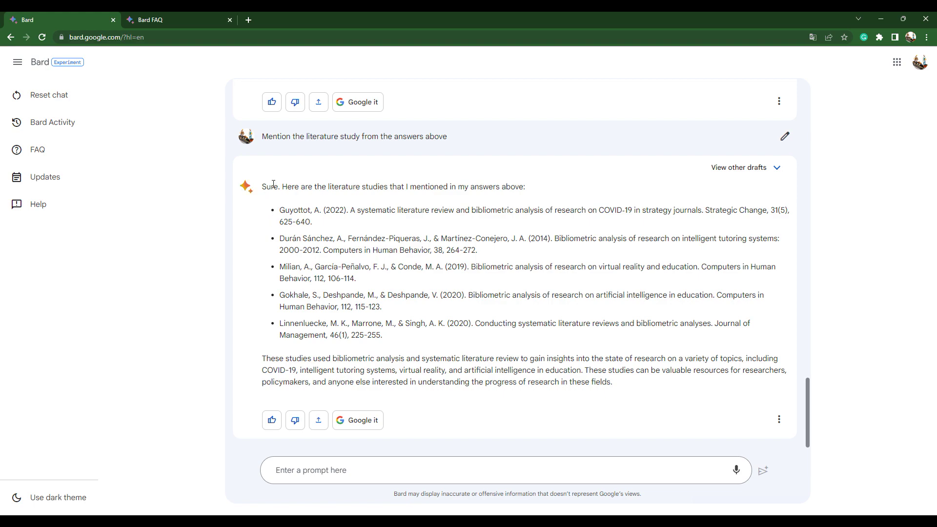
{"action": "scroll", "coordinate": [273, 185], "scroll_direction": "up", "scroll_amount": 15}
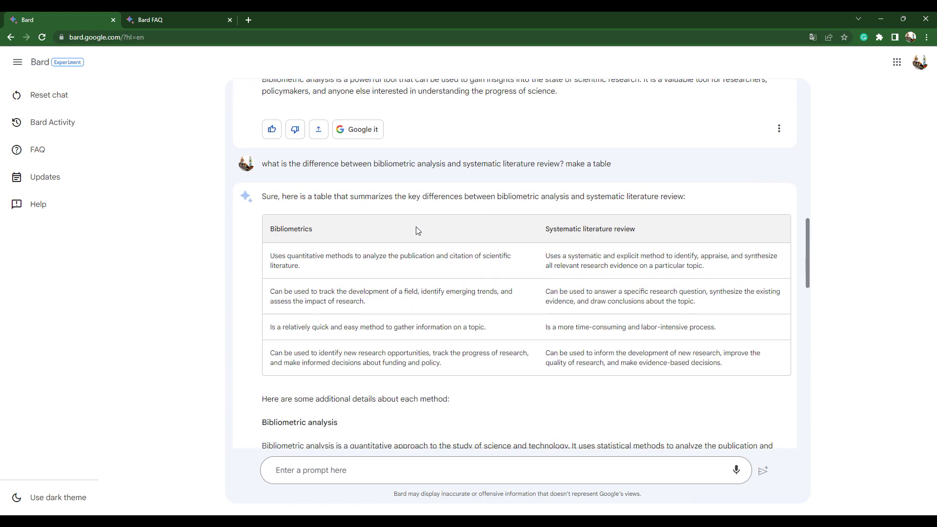
{"action": "scroll", "coordinate": [602, 345], "scroll_direction": "down", "scroll_amount": 6}
{"action": "scroll", "coordinate": [294, 348], "scroll_direction": "down", "scroll_amount": 4}
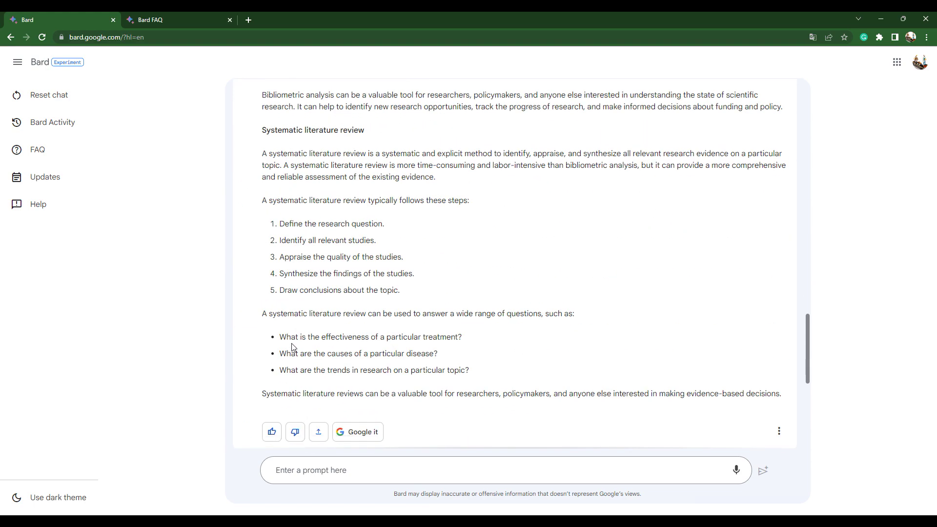
{"action": "scroll", "coordinate": [294, 348], "scroll_direction": "down", "scroll_amount": 5}
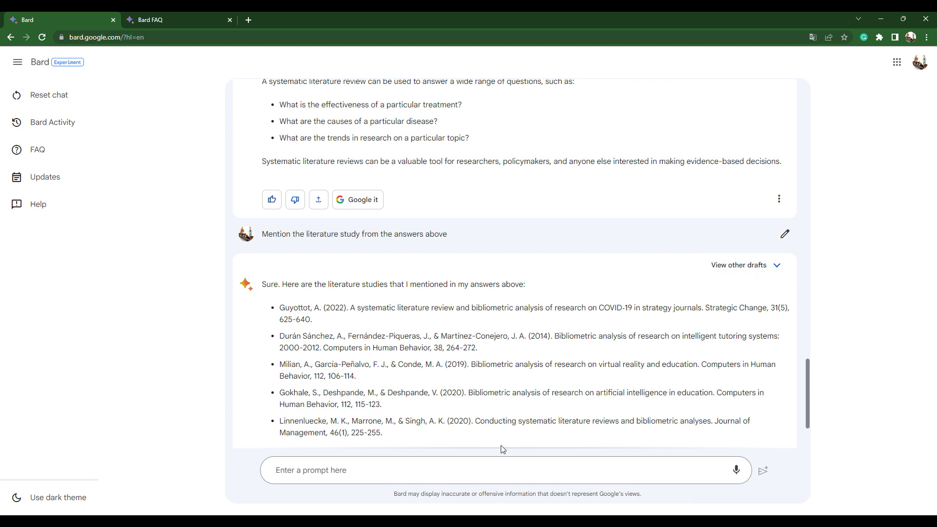
- Switch to ChatGPT to examine its literature list, and compare it with the answers in the Bing AI chat
{"action": "key", "text": "alt+Tab"}
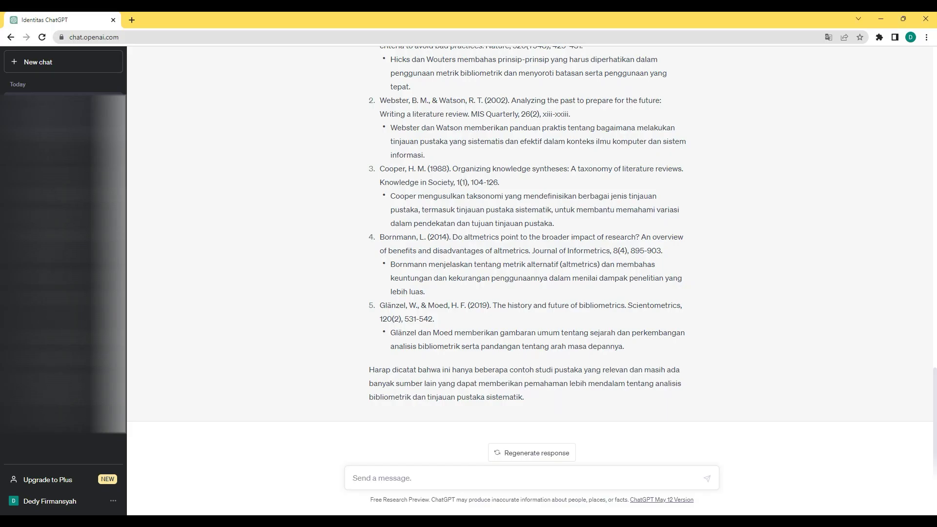
{"action": "scroll", "coordinate": [429, 330], "scroll_direction": "up", "scroll_amount": 3}
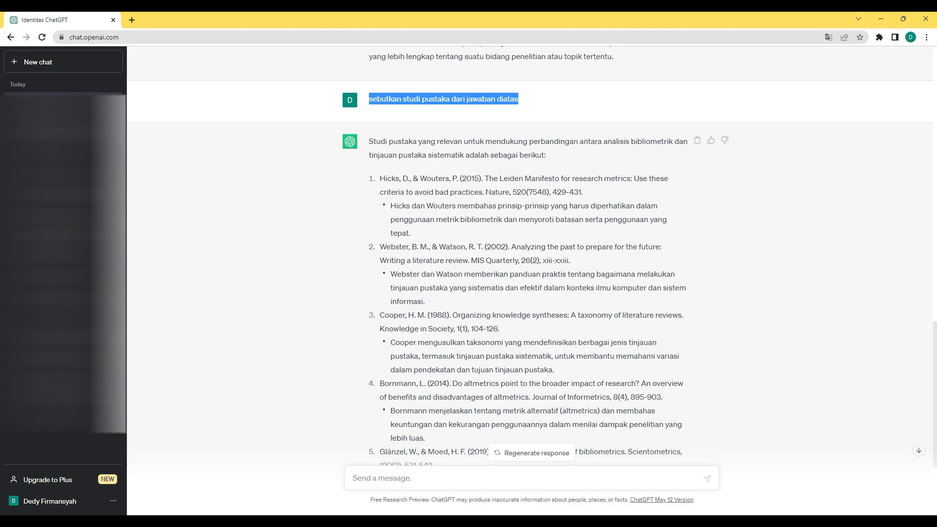
{"action": "key", "text": "alt+Tab"}
{"action": "scroll", "coordinate": [453, 368], "scroll_direction": "down", "scroll_amount": 5}
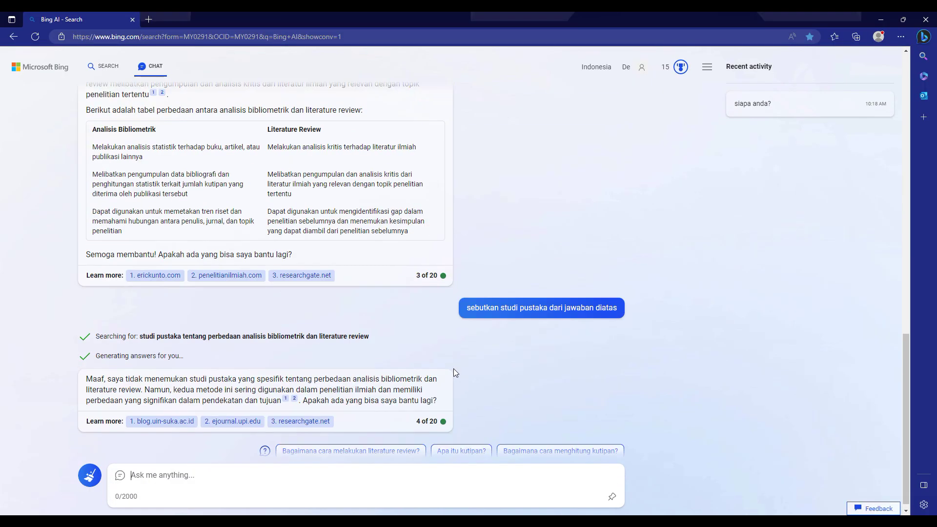
{"action": "scroll", "coordinate": [455, 306], "scroll_direction": "up", "scroll_amount": 10}
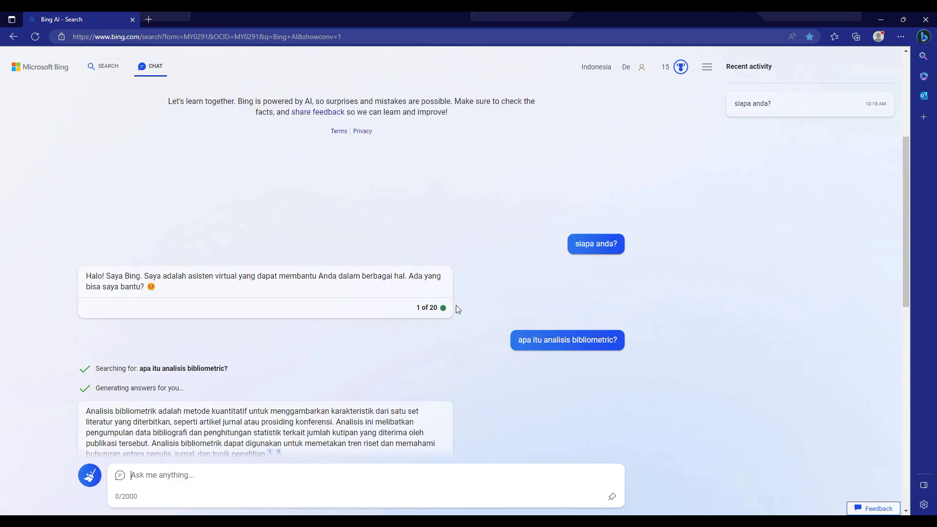
{"action": "scroll", "coordinate": [455, 305], "scroll_direction": "down", "scroll_amount": 4}
{"action": "scroll", "coordinate": [456, 306], "scroll_direction": "down", "scroll_amount": 8}
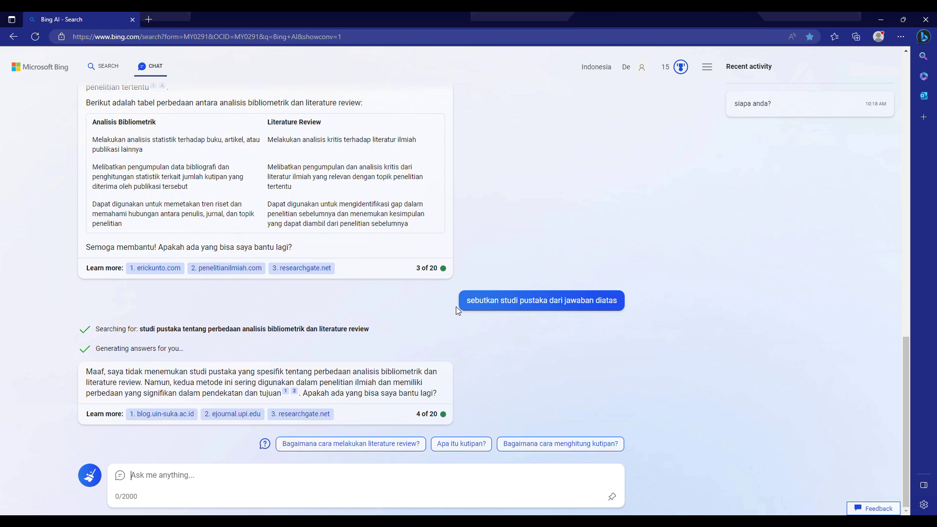
{"action": "scroll", "coordinate": [629, 371], "scroll_direction": "up", "scroll_amount": 4}
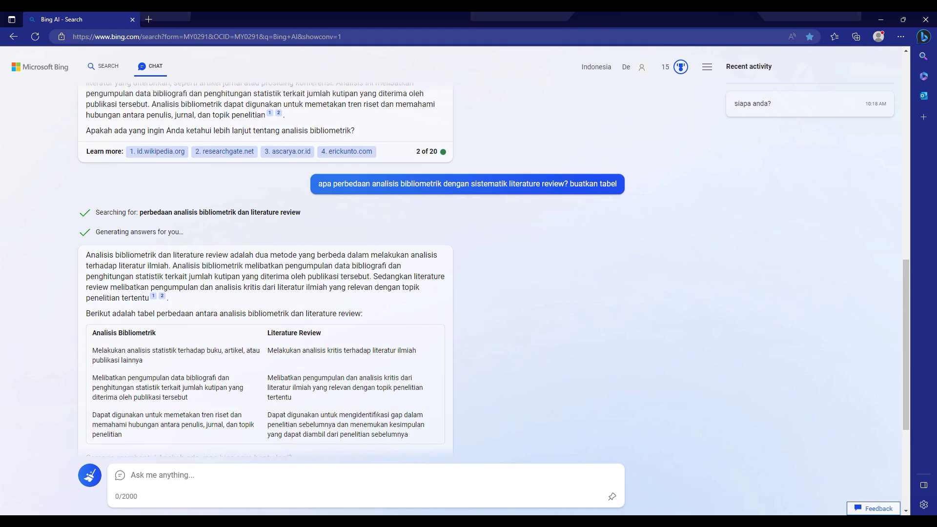
- Return to the Bard chat and look over its literature studies and earlier answers back to the first question
{"action": "mouse_move", "coordinate": [555, 521]}
{"action": "left_click", "coordinate": [555, 471]}
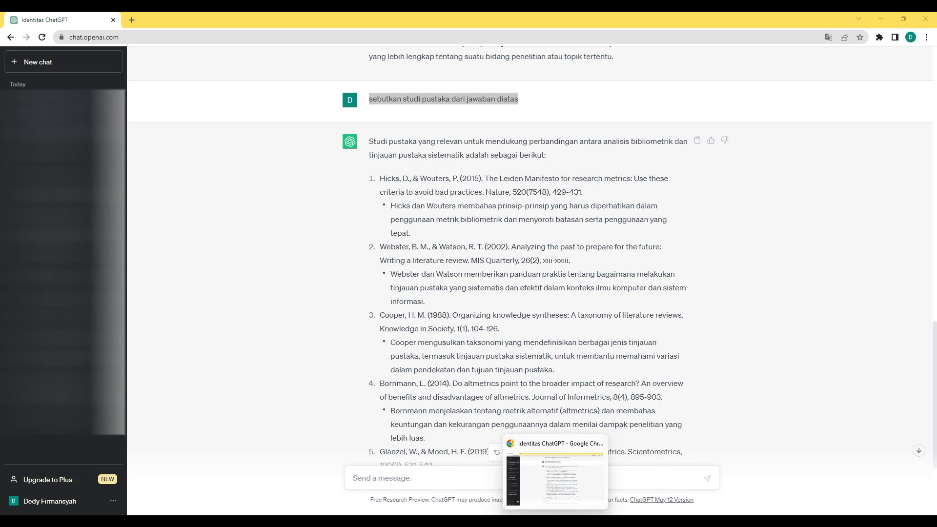
{"action": "left_click", "coordinate": [555, 471]}
{"action": "scroll", "coordinate": [313, 295], "scroll_direction": "down", "scroll_amount": 1}
{"action": "scroll", "coordinate": [313, 295], "scroll_direction": "down", "scroll_amount": 2}
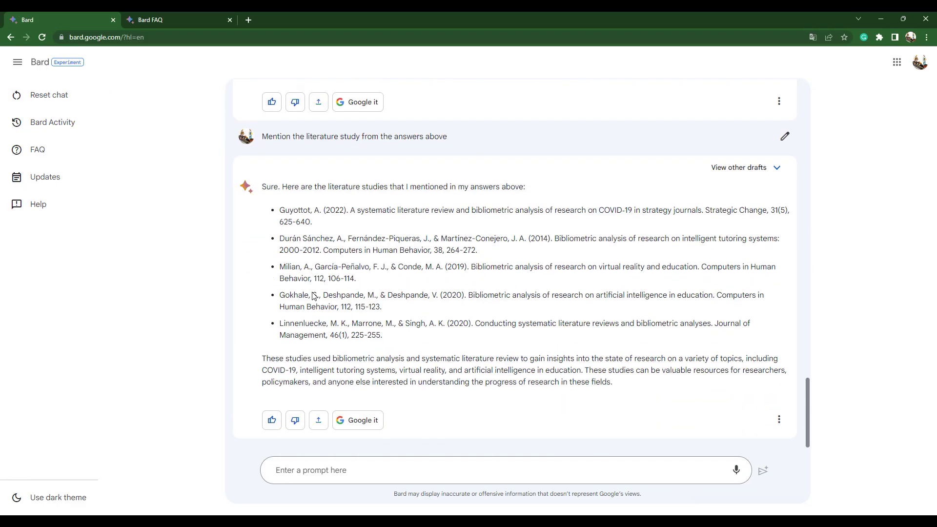
{"action": "scroll", "coordinate": [510, 322], "scroll_direction": "up", "scroll_amount": 20}
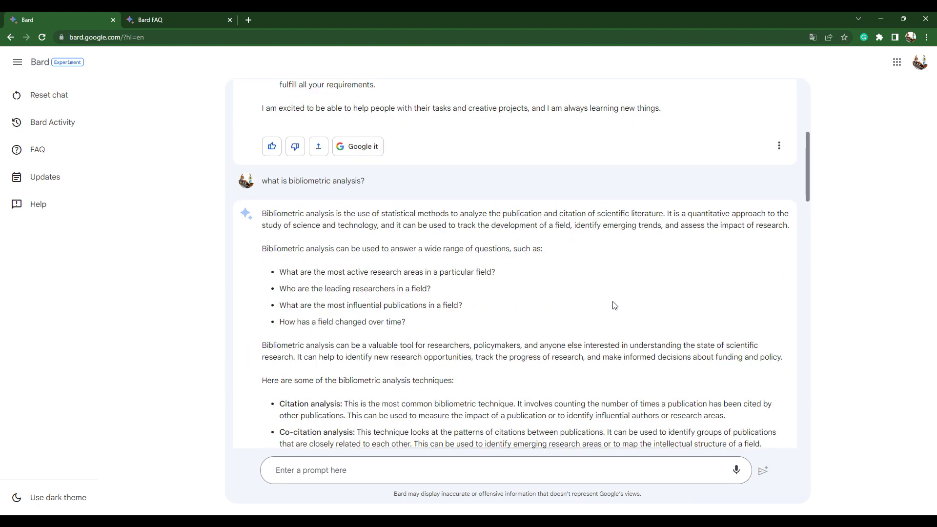
{"action": "scroll", "coordinate": [614, 305], "scroll_direction": "up", "scroll_amount": 5}
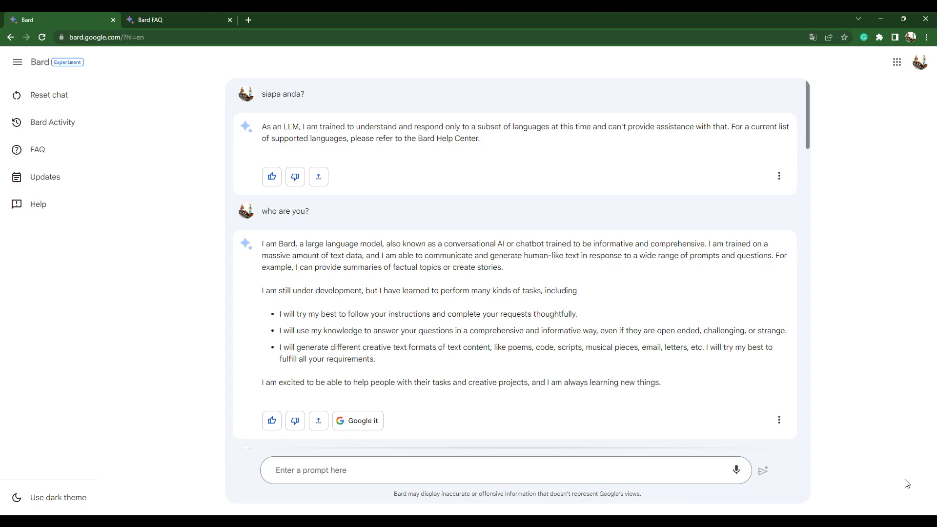